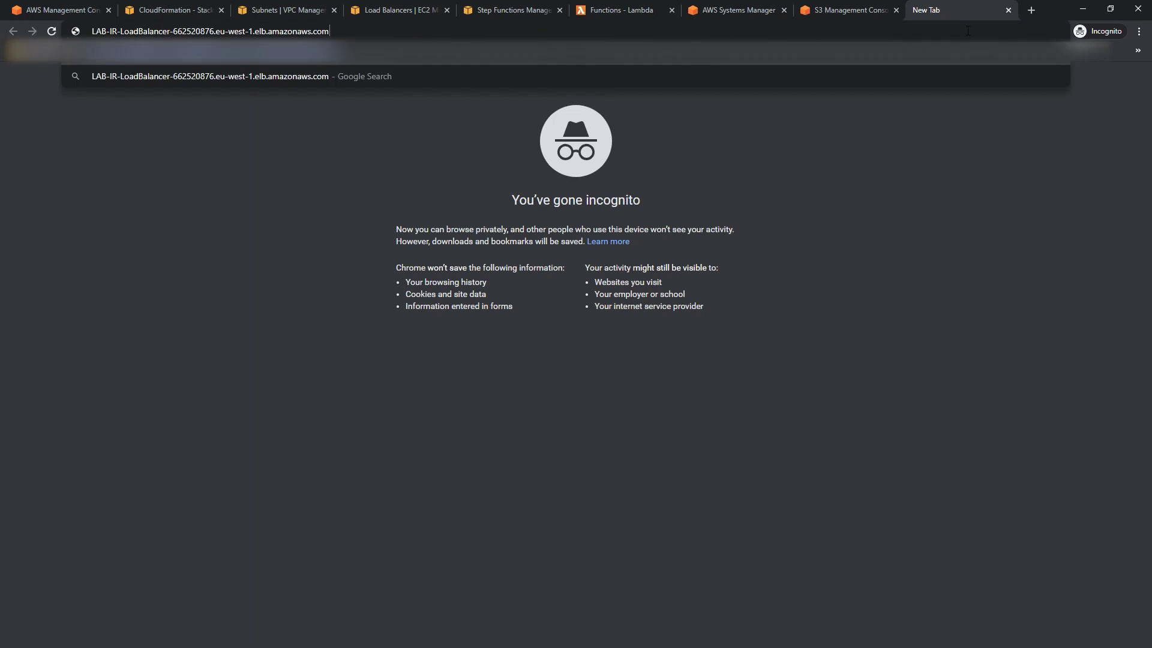
Load the LAB-IR load balancer's address and reload the page several times to check which web server answers.
{"action": "key", "text": "Return"}
{"action": "left_click", "coordinate": [51, 33]}
{"action": "left_click", "coordinate": [52, 32]}
{"action": "left_click", "coordinate": [52, 33]}
{"action": "left_click", "coordinate": [51, 33]}
{"action": "left_click", "coordinate": [52, 32]}
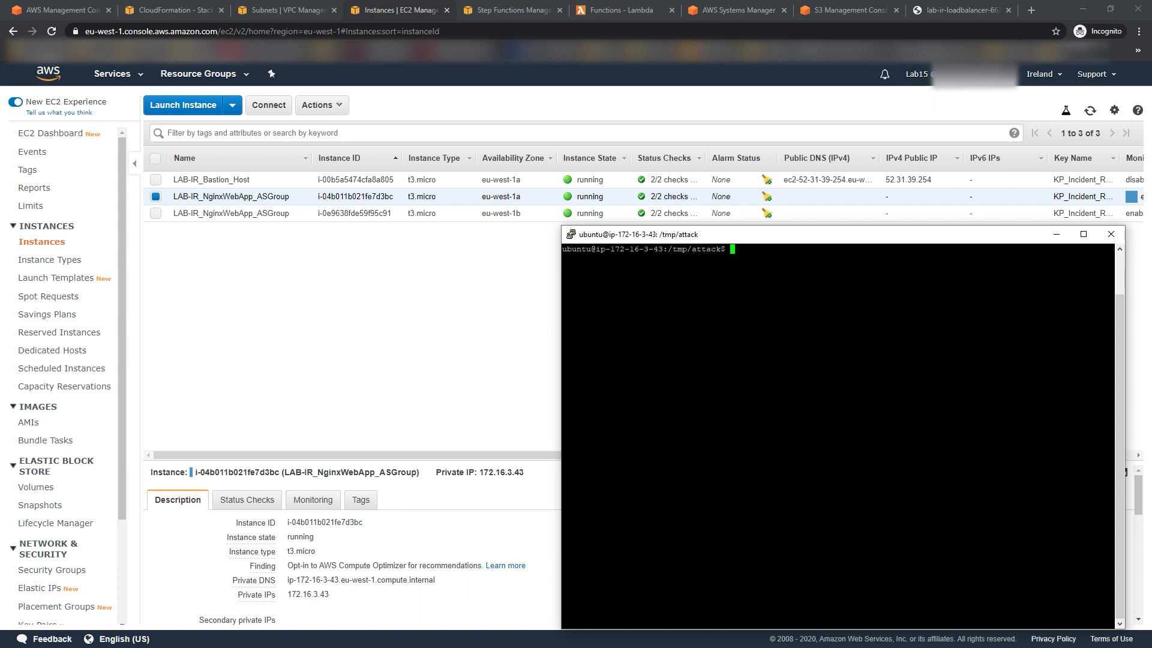
List the files in the /tmp/attack directory on the Ubuntu instance.
{"action": "type", "text": "ls"}
{"action": "key", "text": "Return"}
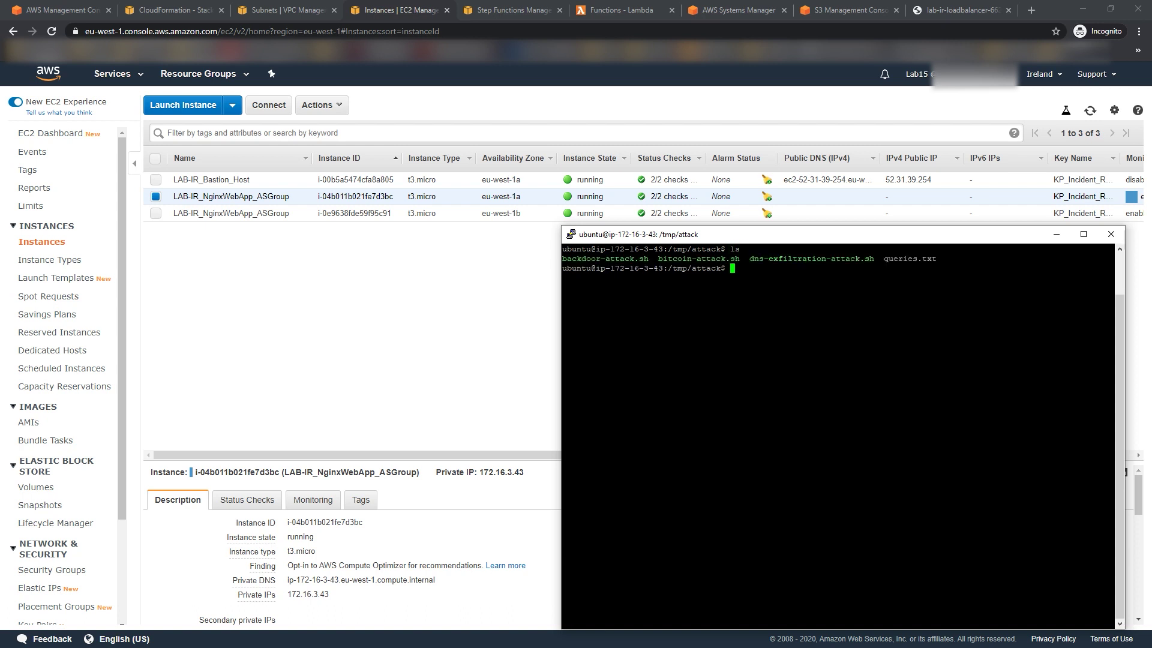
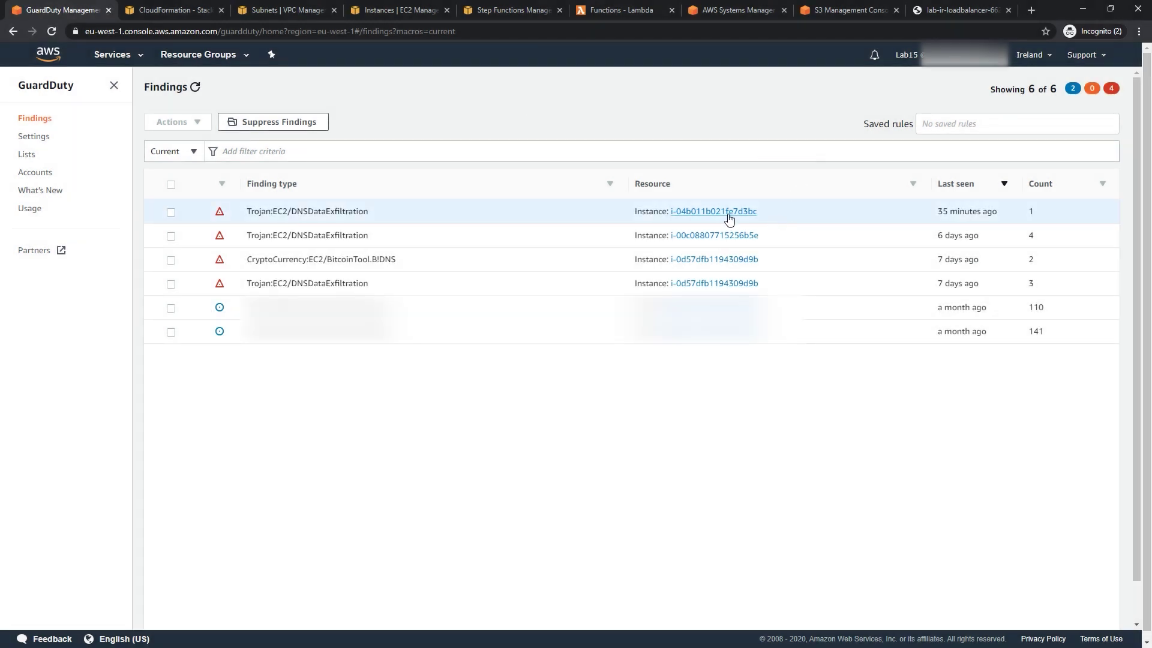
Open the running execution of LAB-IR_Incident_Response_StateMachine in Step Functions and enlarge its visual workflow for reading.
{"action": "left_click", "coordinate": [492, 9]}
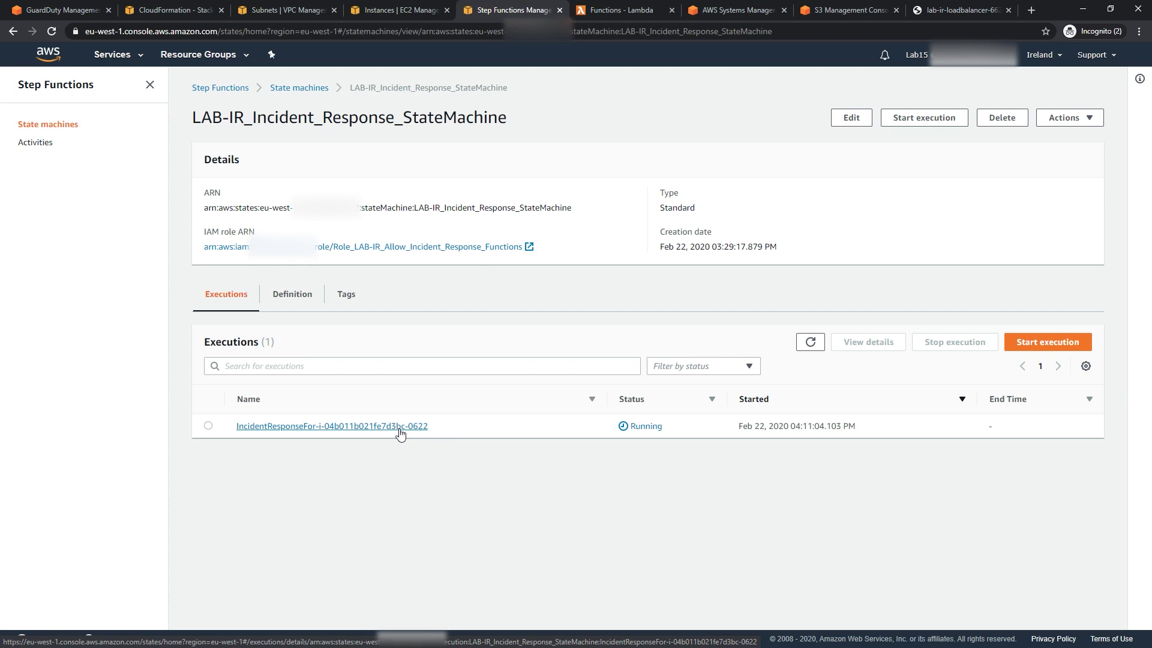
{"action": "left_click", "coordinate": [354, 427]}
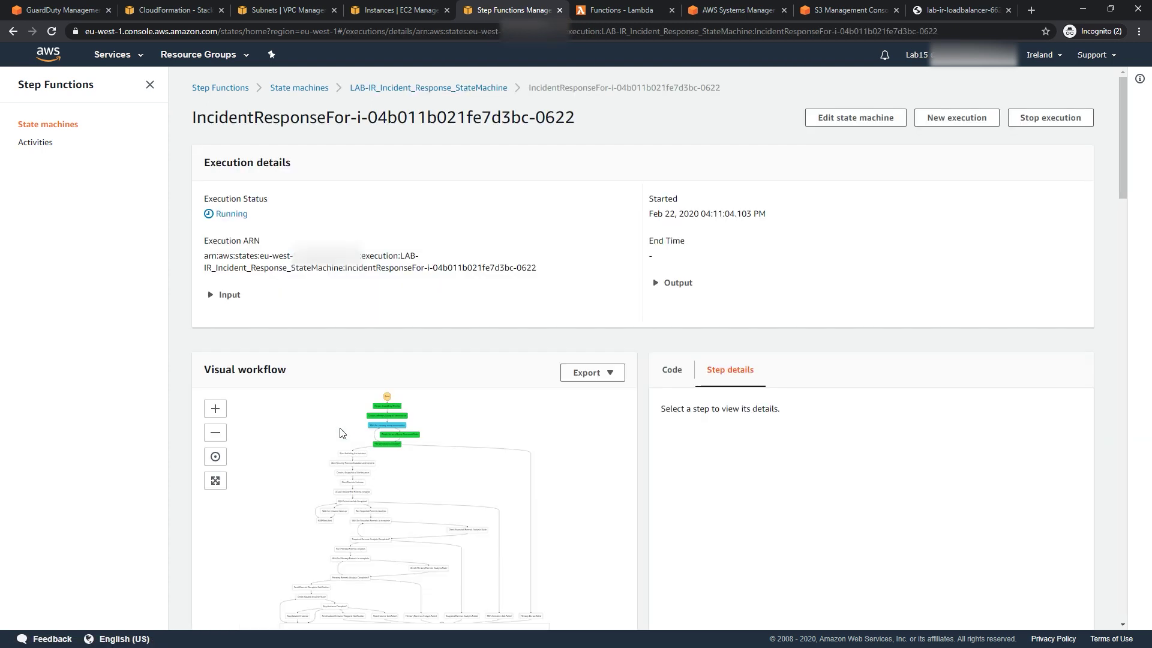
{"action": "left_click", "coordinate": [216, 409]}
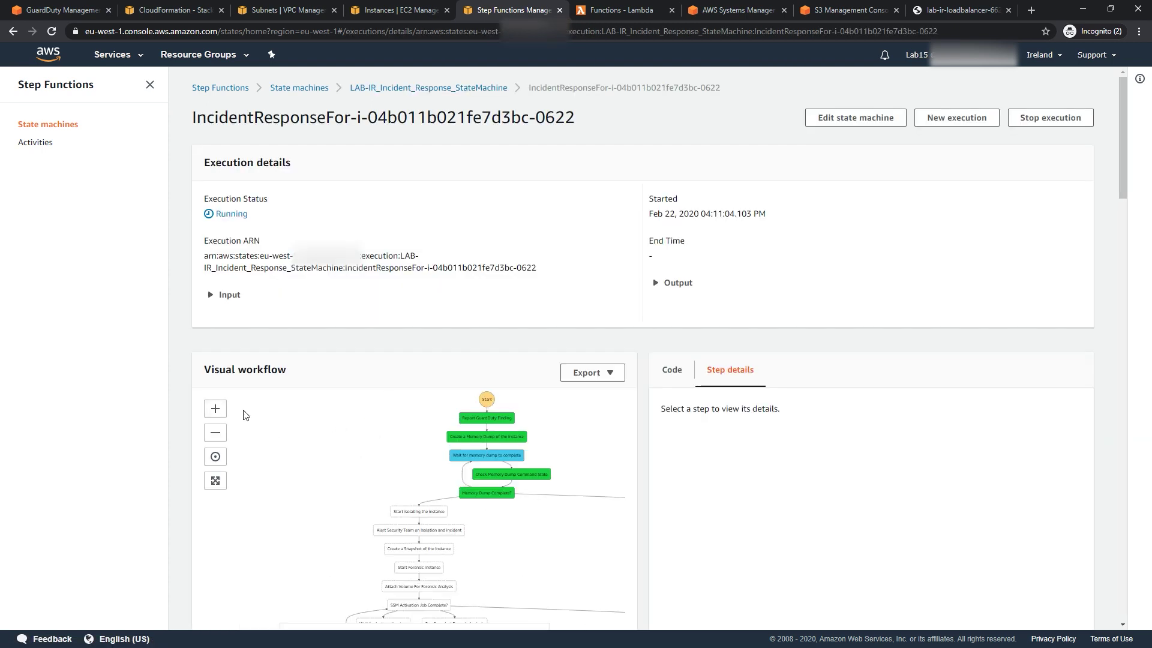
{"action": "left_click", "coordinate": [217, 413]}
{"action": "left_click_drag", "start_coordinate": [368, 452], "coordinate": [242, 459]}
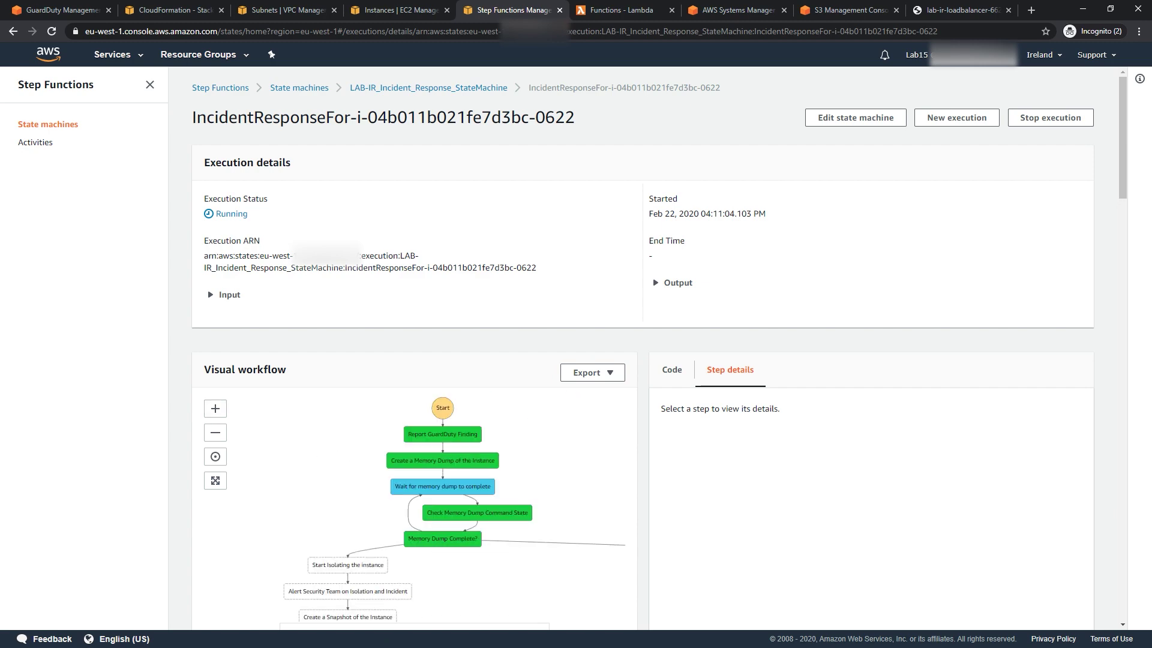
Read the GuardDuty alert in Slack's #incident-response channel and return to the AWS console to check the Step Functions workflow.
{"action": "key", "text": "alt+Tab"}
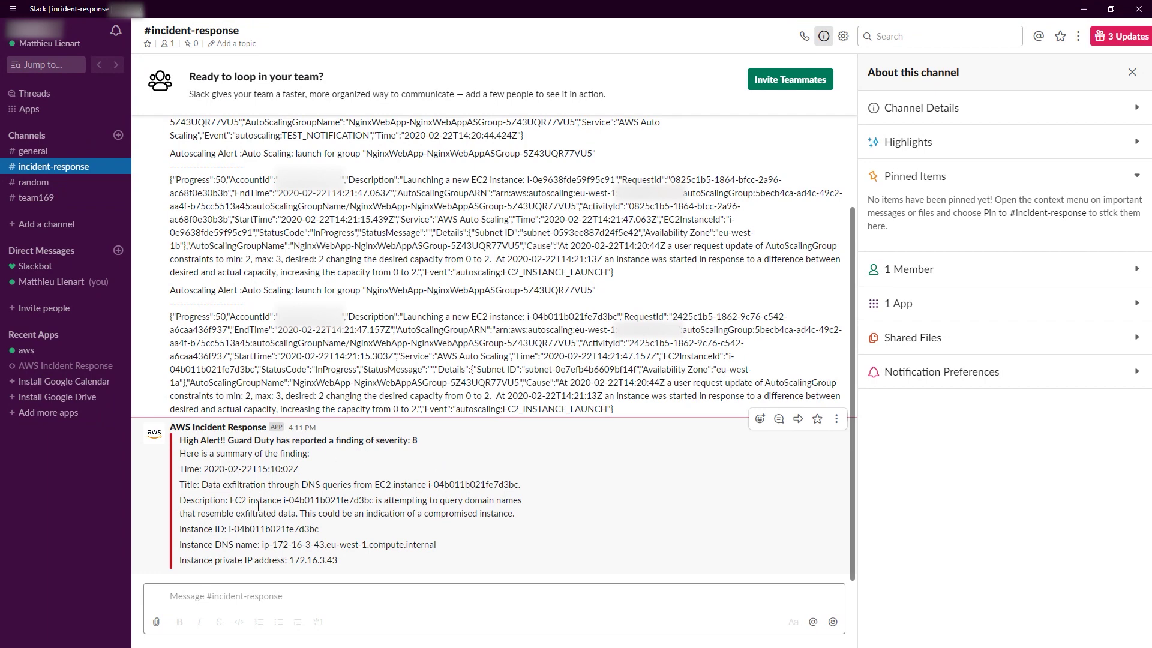
{"action": "key", "text": "alt+Tab"}
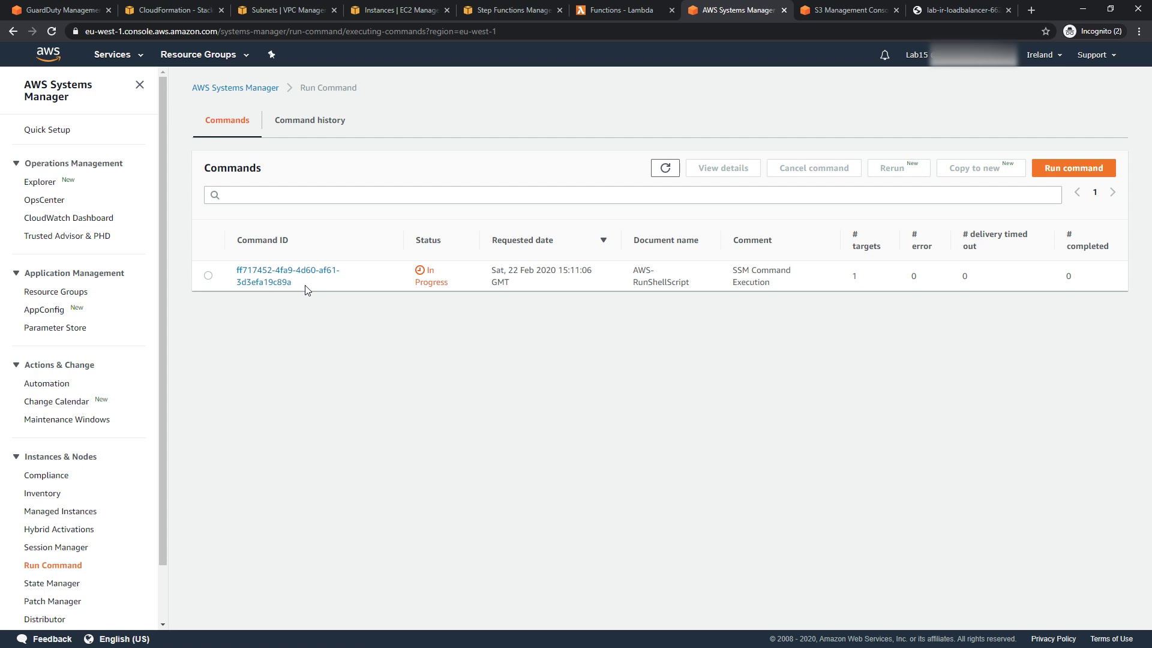
{"action": "key", "text": "ctrl+5"}
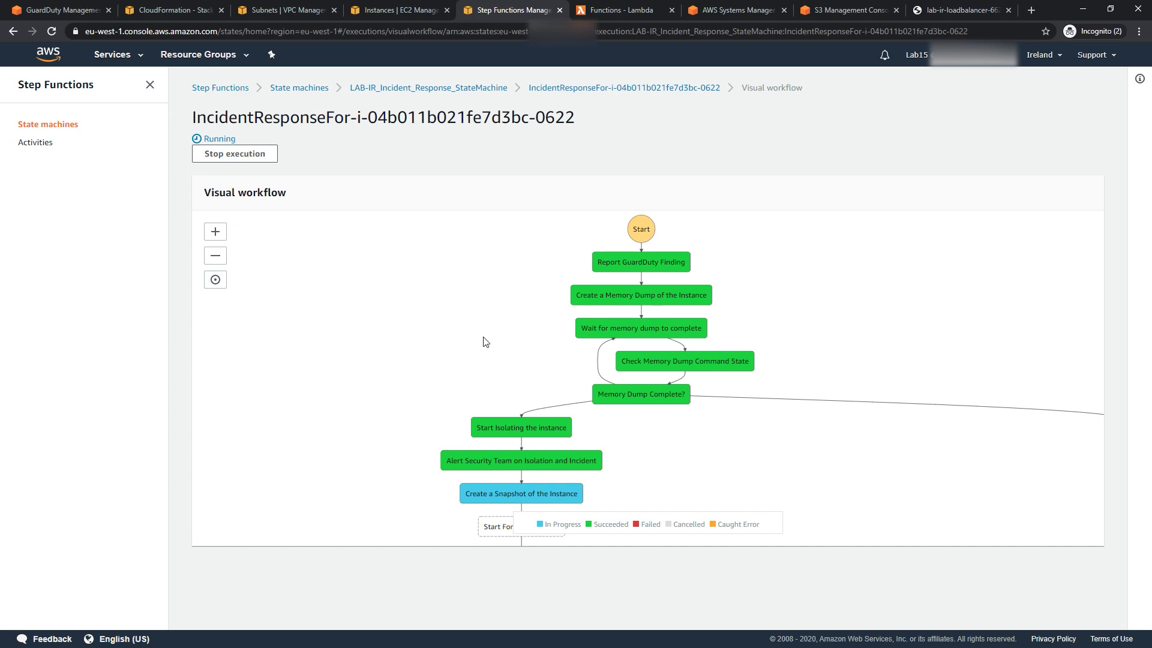
Check the compromised instance in the EC2 instance list and reload the load balancer page repeatedly to see which server answers.
{"action": "left_click", "coordinate": [385, 7]}
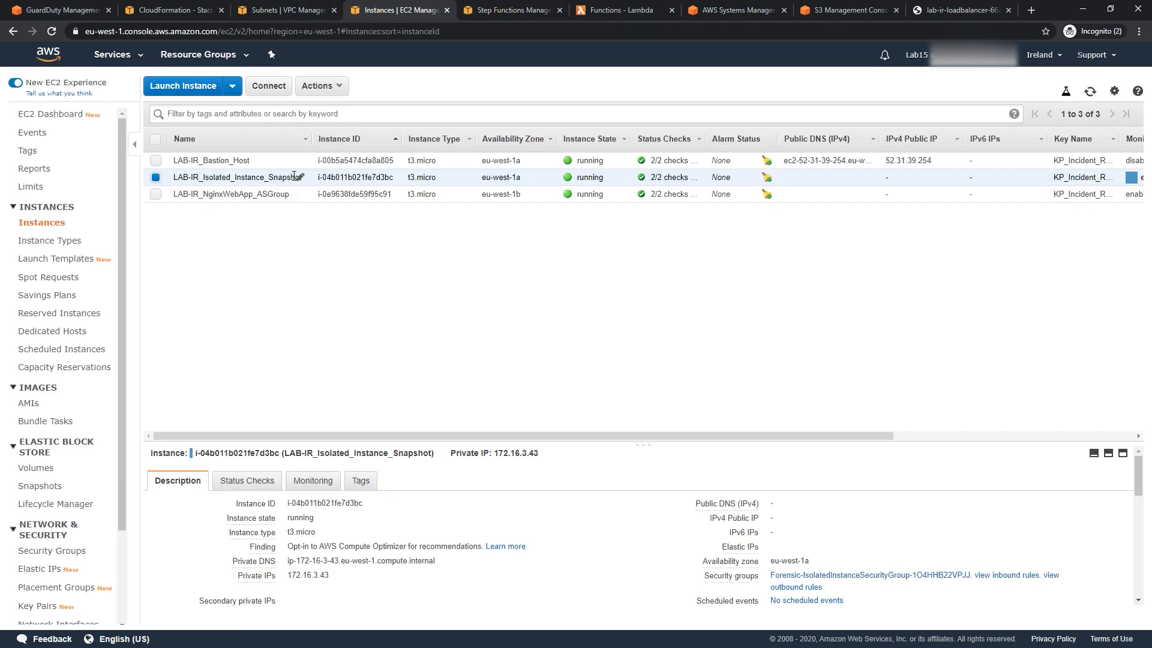
{"action": "left_click", "coordinate": [941, 14]}
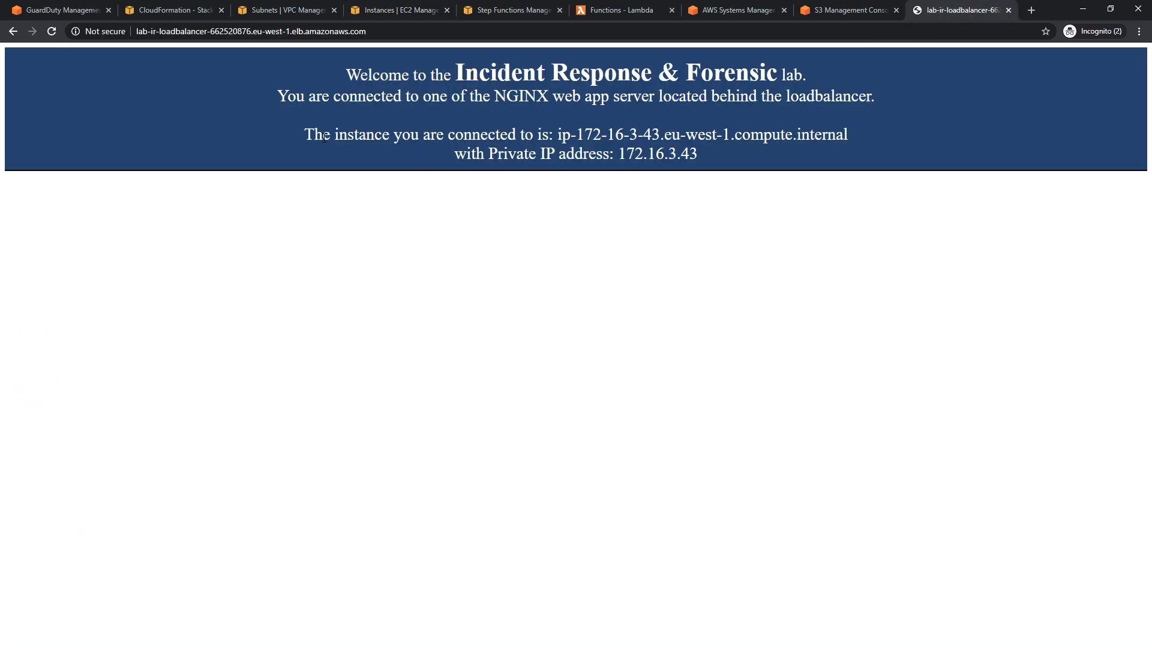
{"action": "left_click", "coordinate": [51, 31]}
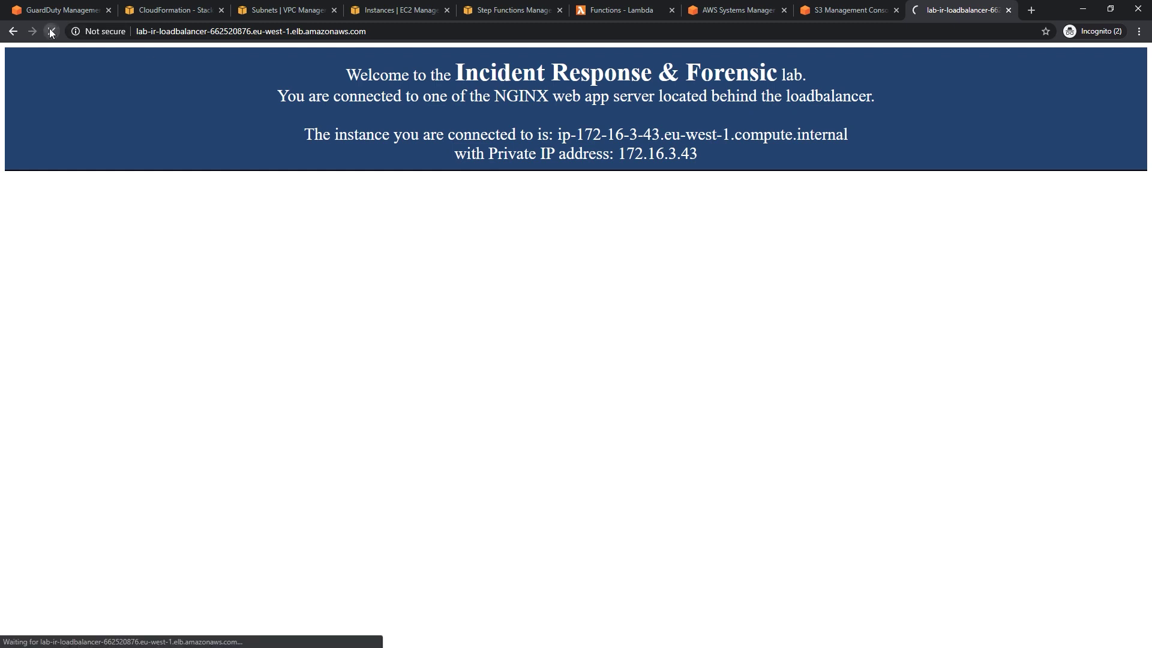
{"action": "left_click", "coordinate": [51, 31]}
{"action": "left_click", "coordinate": [51, 32]}
{"action": "left_click", "coordinate": [52, 31]}
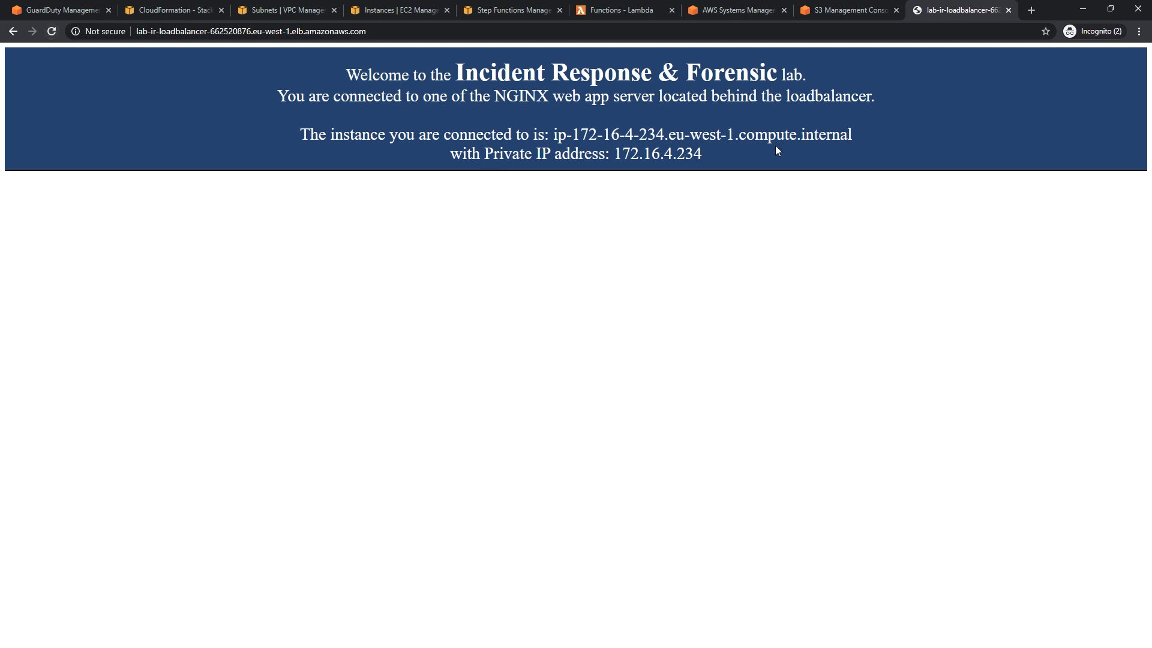
{"action": "left_click", "coordinate": [53, 31]}
Read the isolation alert in Slack's #incident-response channel and return to the AWS console to view the workflow and EC2 instances.
{"action": "key", "text": "alt+Tab"}
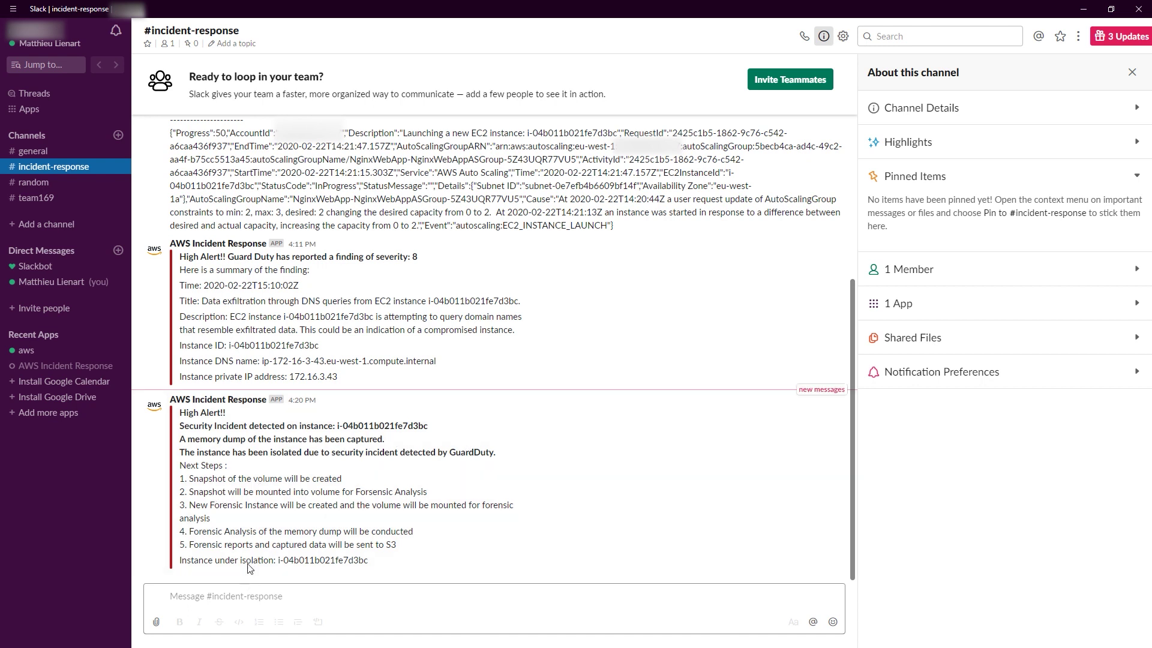
{"action": "key", "text": "alt+Tab"}
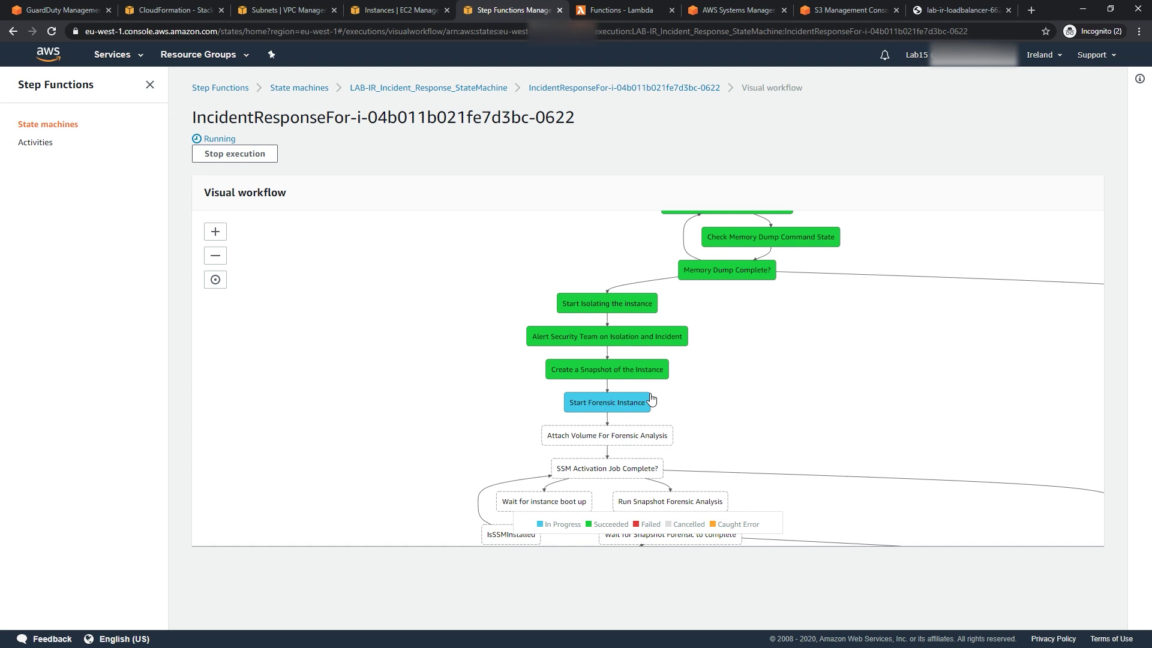
{"action": "left_click", "coordinate": [397, 10]}
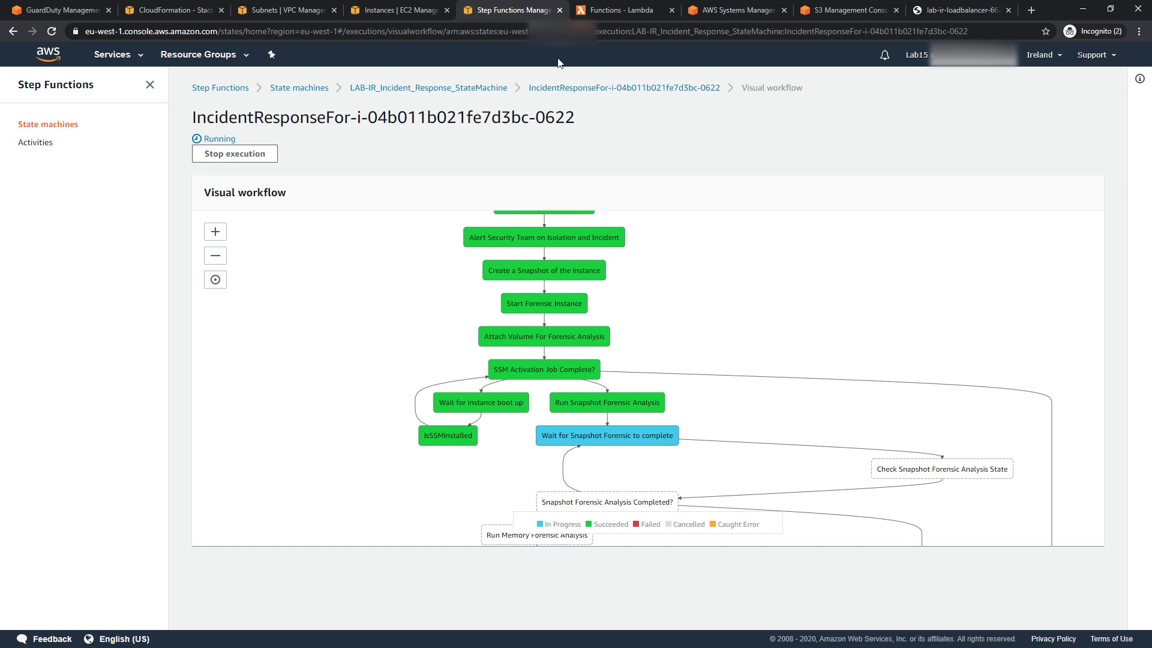
Refresh the Run Command list in Systems Manager, open the executing command and examine its command parameters.
{"action": "left_click", "coordinate": [718, 10]}
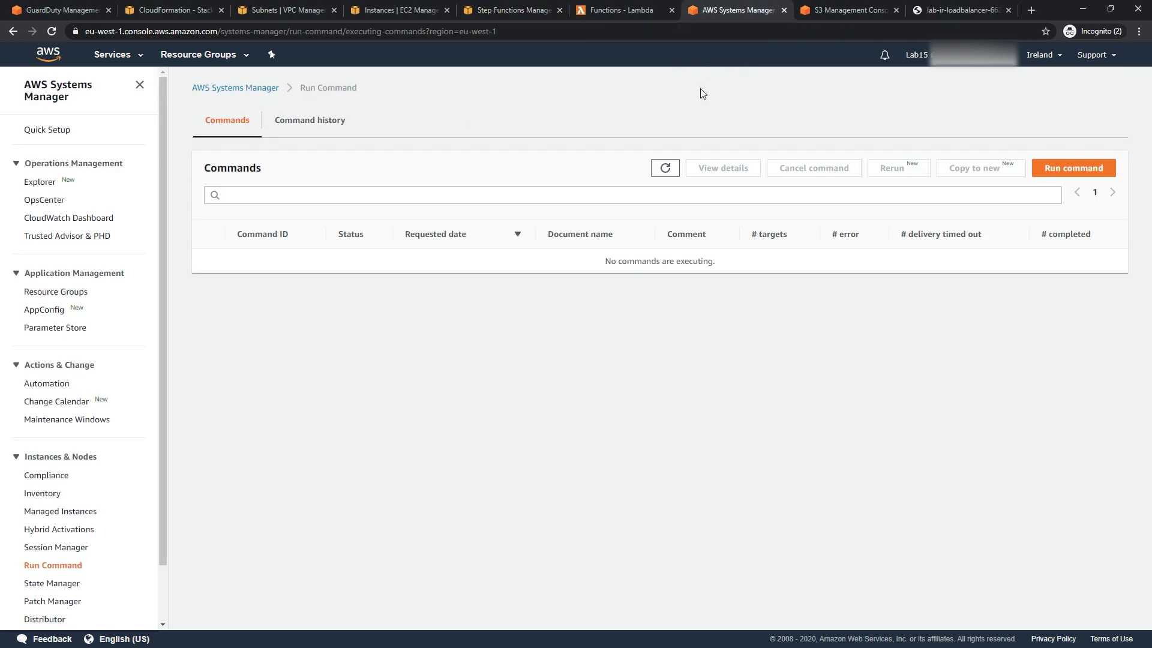
{"action": "left_click", "coordinate": [665, 168]}
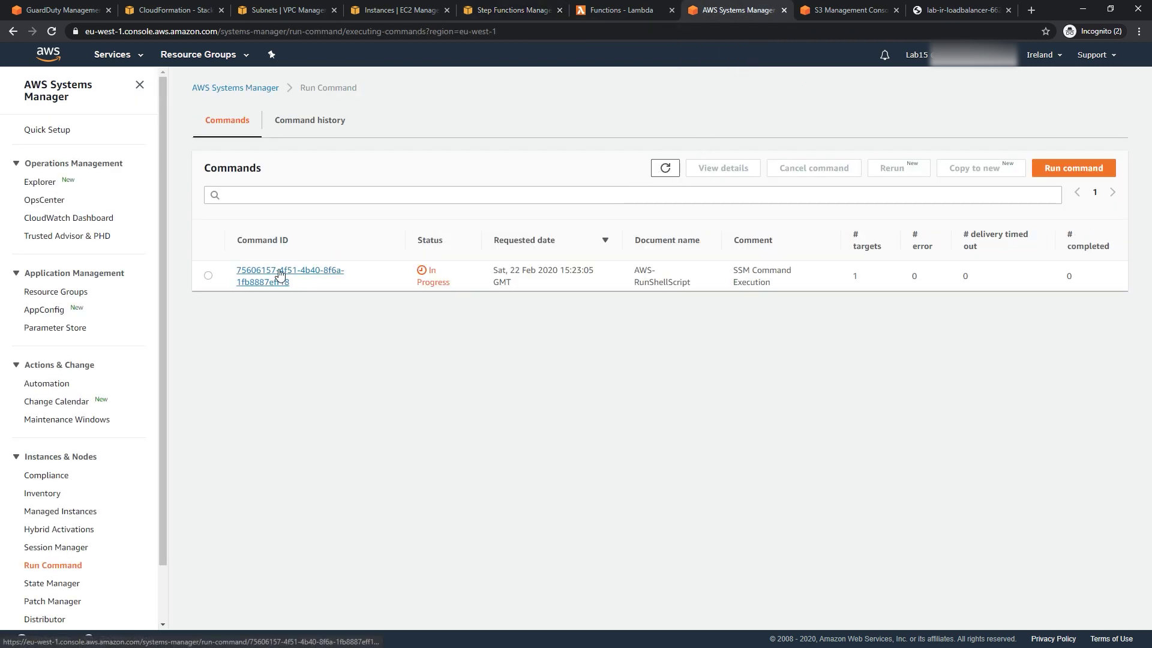
{"action": "left_click", "coordinate": [279, 275]}
{"action": "left_click", "coordinate": [246, 434]}
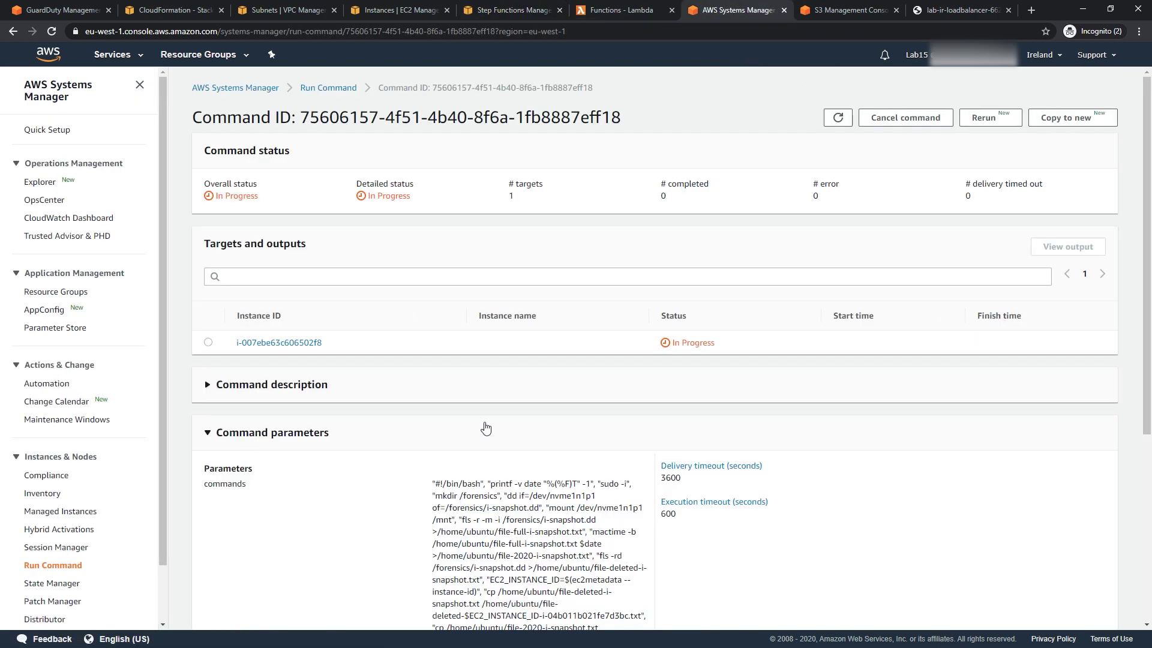
{"action": "scroll", "coordinate": [486, 449], "scroll_direction": "down", "scroll_amount": 2}
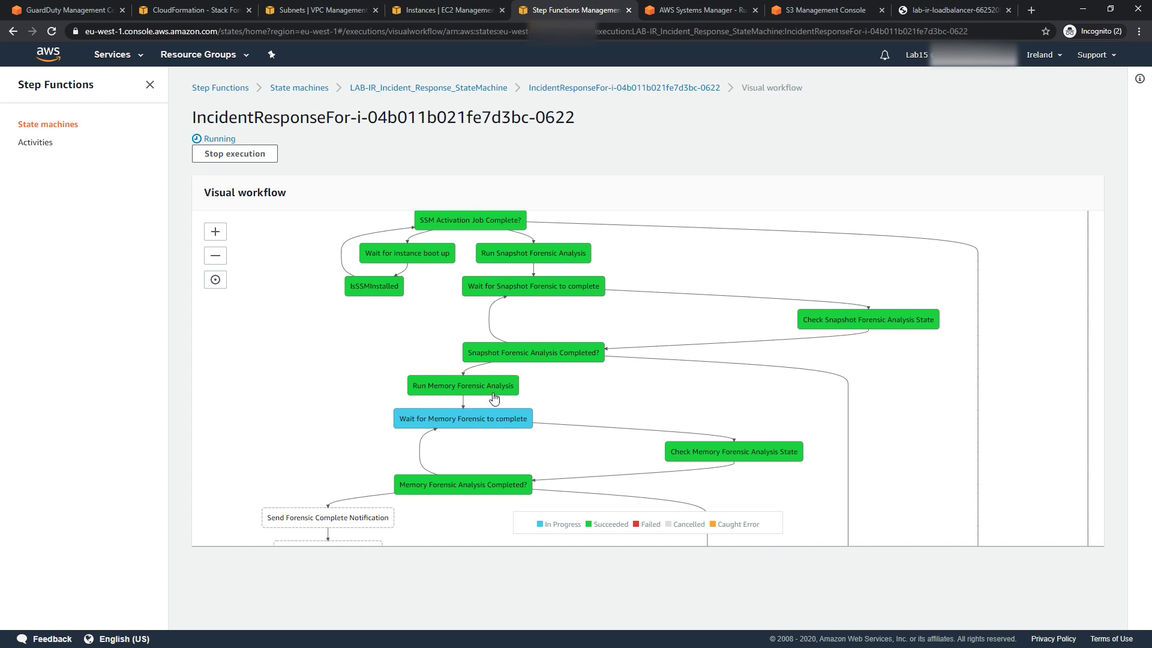
Review the memory forensic command's status and parameters in Systems Manager, and return to the Step Functions workflow.
{"action": "left_click", "coordinate": [667, 7]}
{"action": "scroll", "coordinate": [484, 421], "scroll_direction": "up", "scroll_amount": 2}
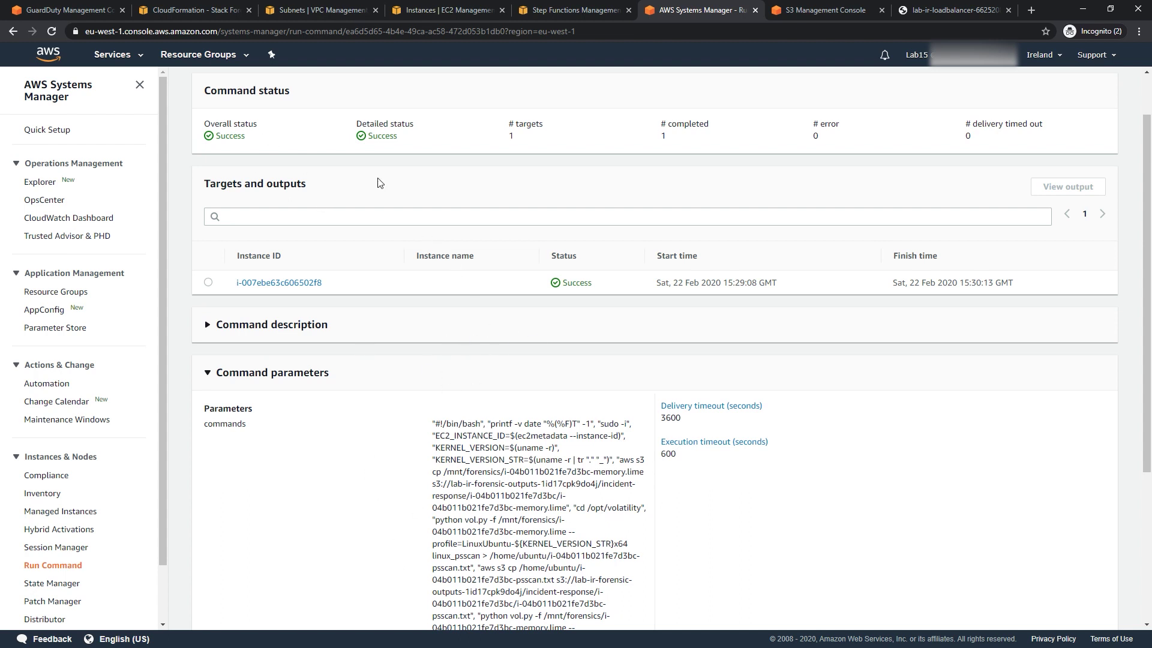
{"action": "left_click", "coordinate": [571, 3]}
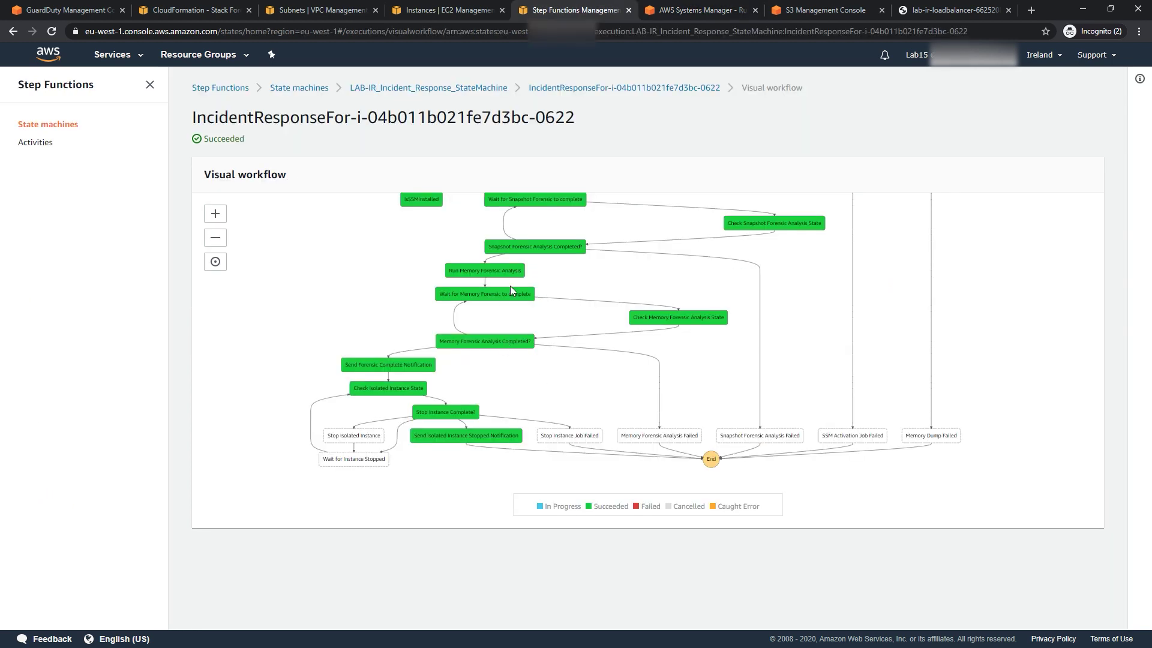
Get the forensic results link from Slack's #incident-response channel and open that incident-response/i-04b011b021fe7d3bc folder in the S3 console.
{"action": "key", "text": "alt+Tab"}
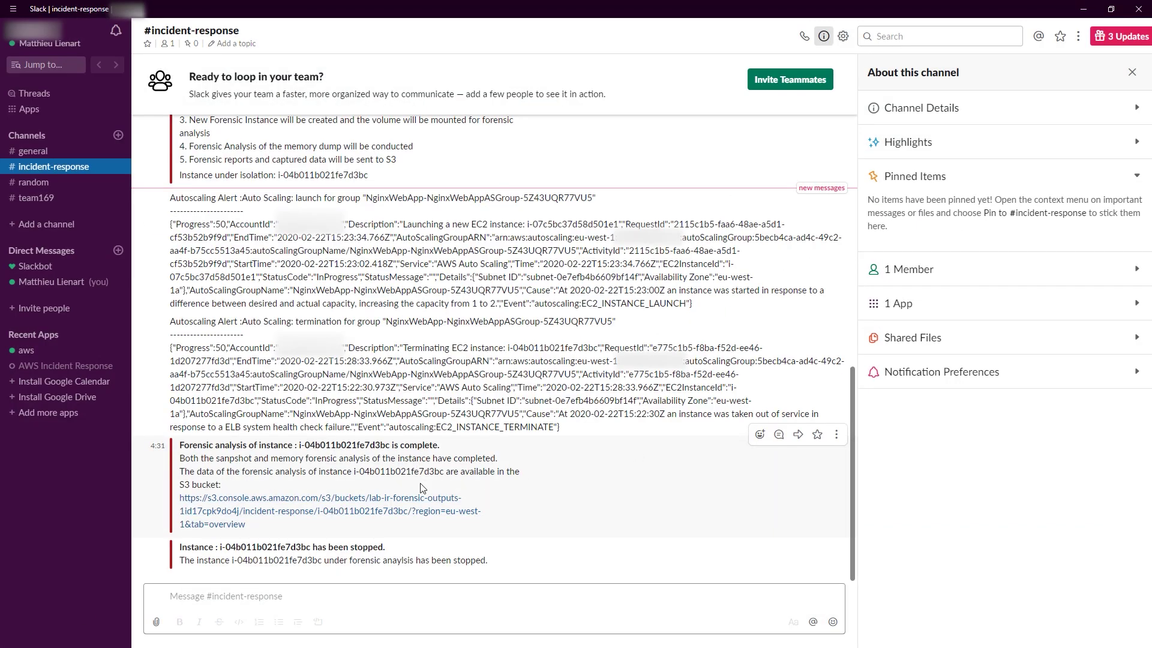
{"action": "left_click", "coordinate": [393, 505]}
{"action": "left_click", "coordinate": [816, 12]}
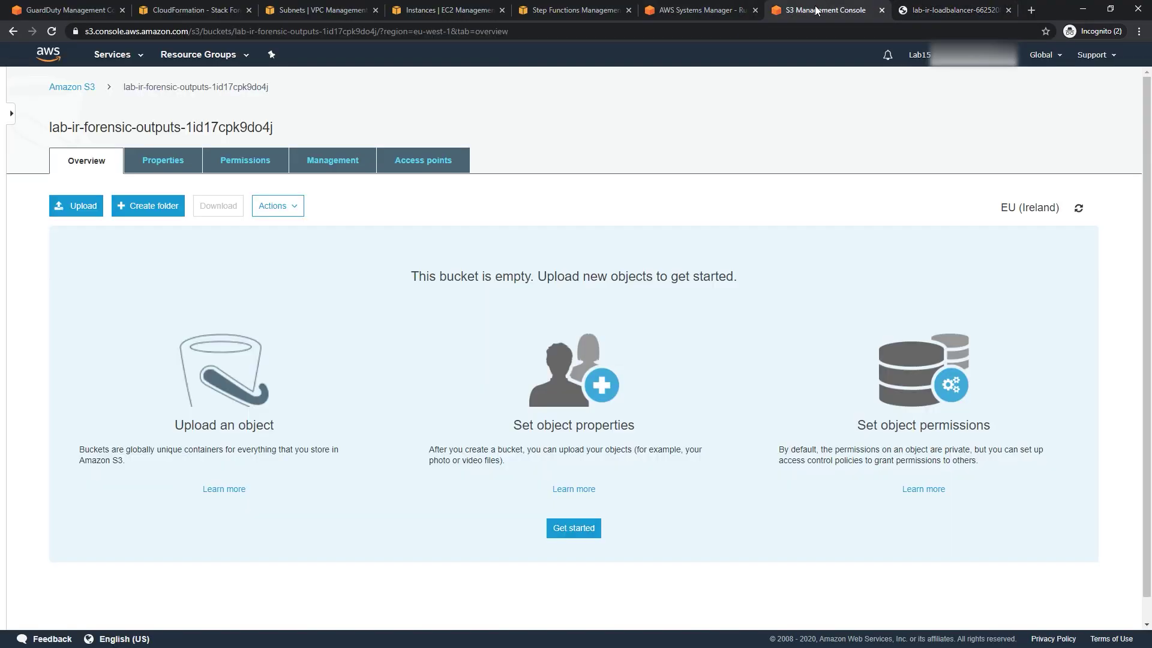
{"action": "left_click", "coordinate": [816, 26]}
{"action": "type", "text": "https://s3.console.aws.amazon.com/s3/buckets/lab-ir-forensic-outputs-1id17cpk9do4j/incident-response/i-04b011b021fe7d3bc/?region=eu-west-1&tab=overview"}
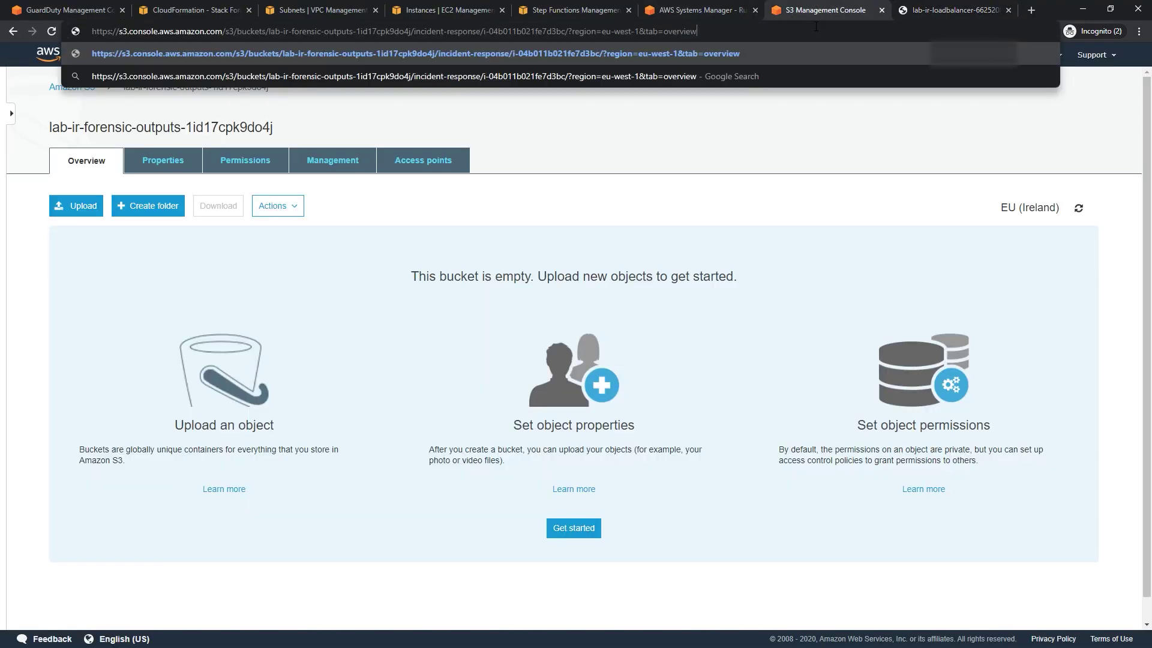
{"action": "key", "text": "Return"}
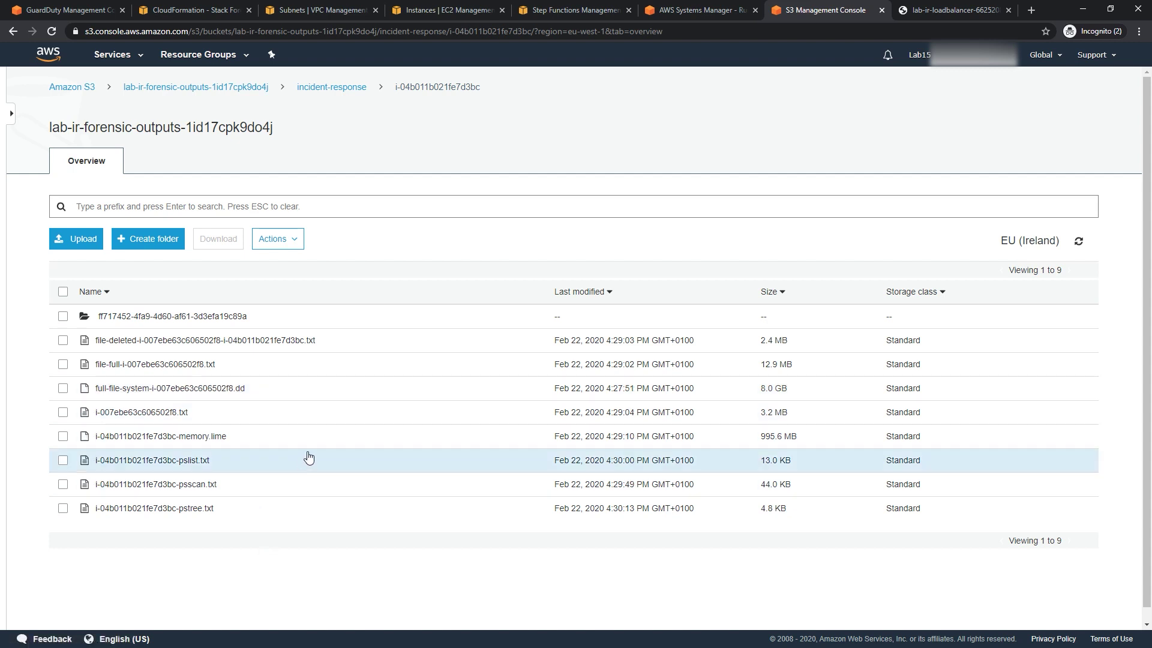
Open i-04b011b021fe7d3bc-pstree.txt, examine its process tree including the nginx and amazon-ssm-agen entries, and close the file.
{"action": "left_click", "coordinate": [184, 515]}
{"action": "left_click", "coordinate": [66, 206]}
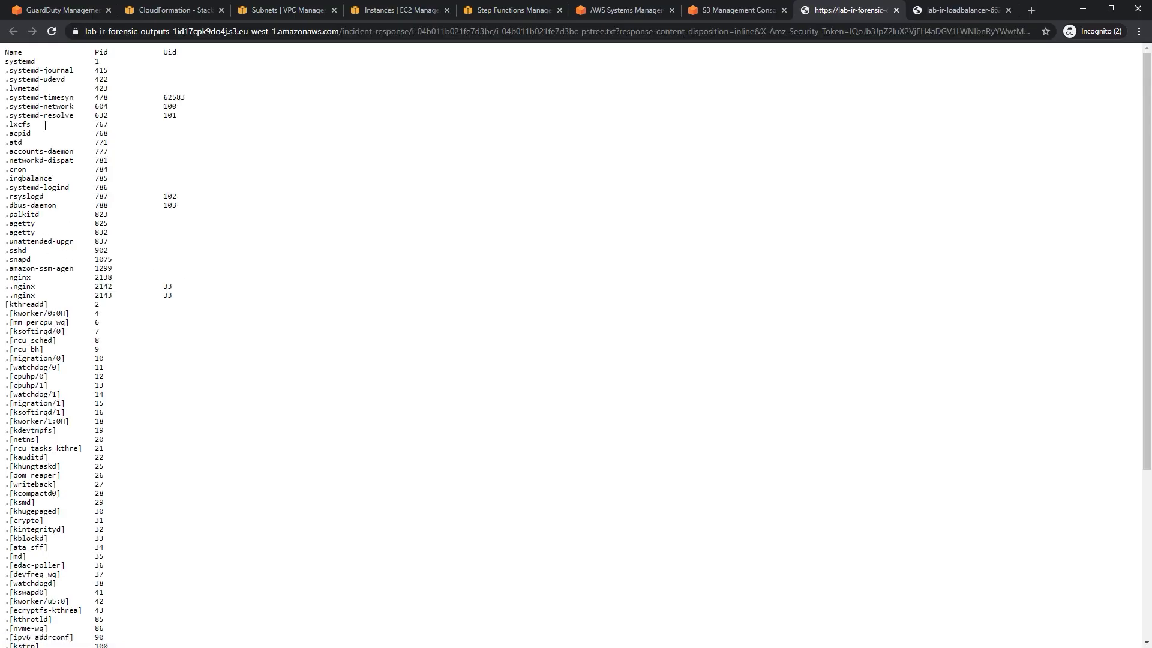
{"action": "scroll", "coordinate": [50, 314], "scroll_direction": "down", "scroll_amount": 4}
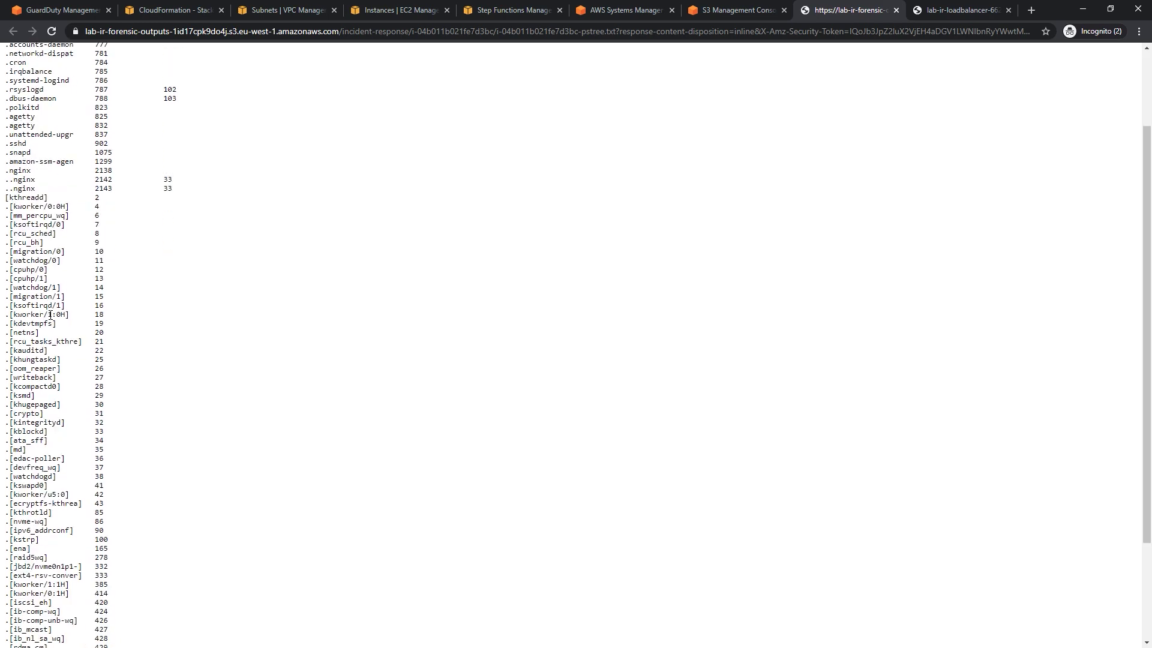
{"action": "scroll", "coordinate": [50, 314], "scroll_direction": "up", "scroll_amount": 4}
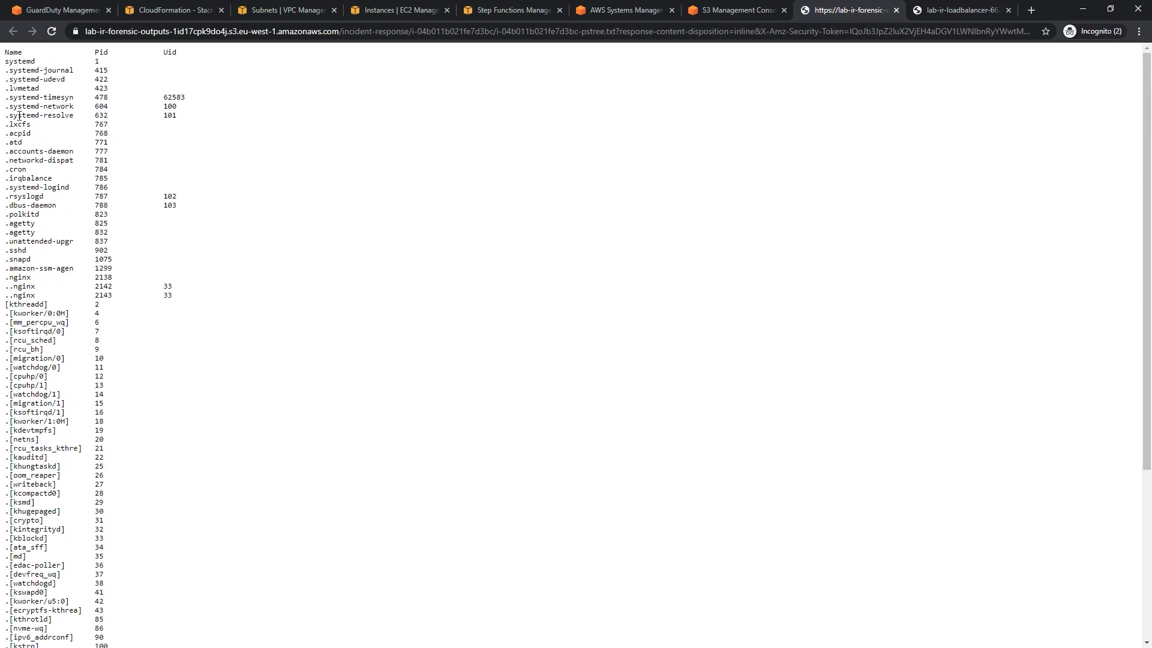
{"action": "left_click_drag", "start_coordinate": [44, 294], "coordinate": [9, 275]}
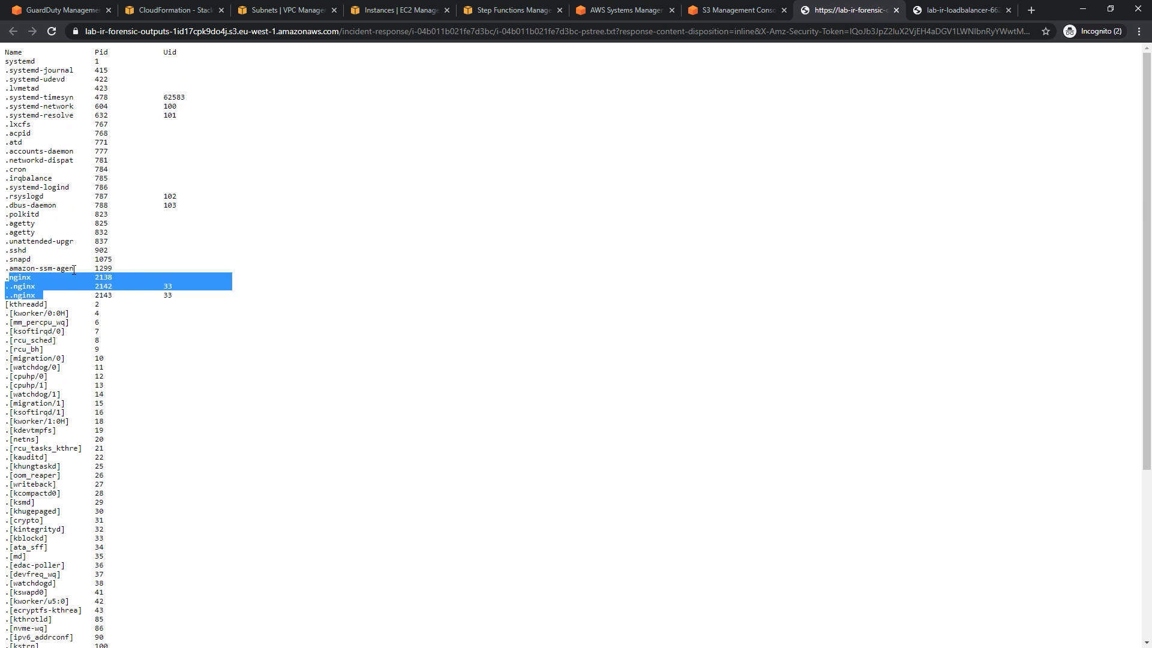
{"action": "left_click_drag", "start_coordinate": [75, 270], "coordinate": [22, 268]}
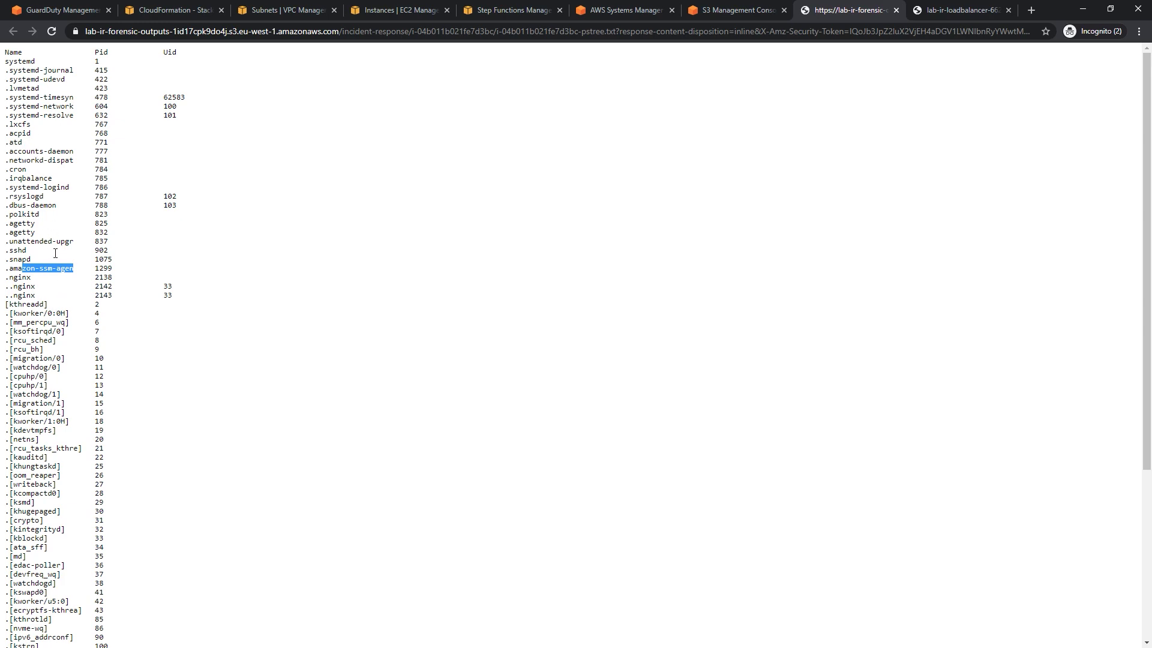
{"action": "scroll", "coordinate": [56, 253], "scroll_direction": "down", "scroll_amount": 4}
{"action": "scroll", "coordinate": [50, 264], "scroll_direction": "up", "scroll_amount": 4}
{"action": "left_click", "coordinate": [896, 10]}
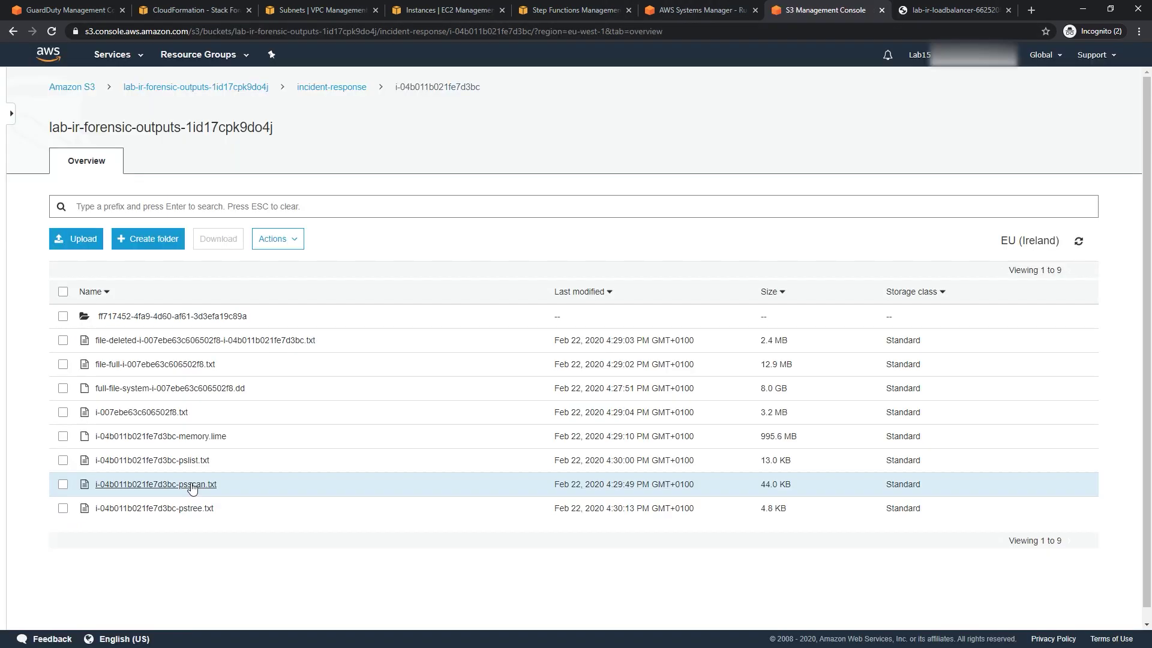
Open the memory process scan report i-04b011b021fe7d3bc-psscan.txt from the S3 bucket.
{"action": "left_click", "coordinate": [190, 485]}
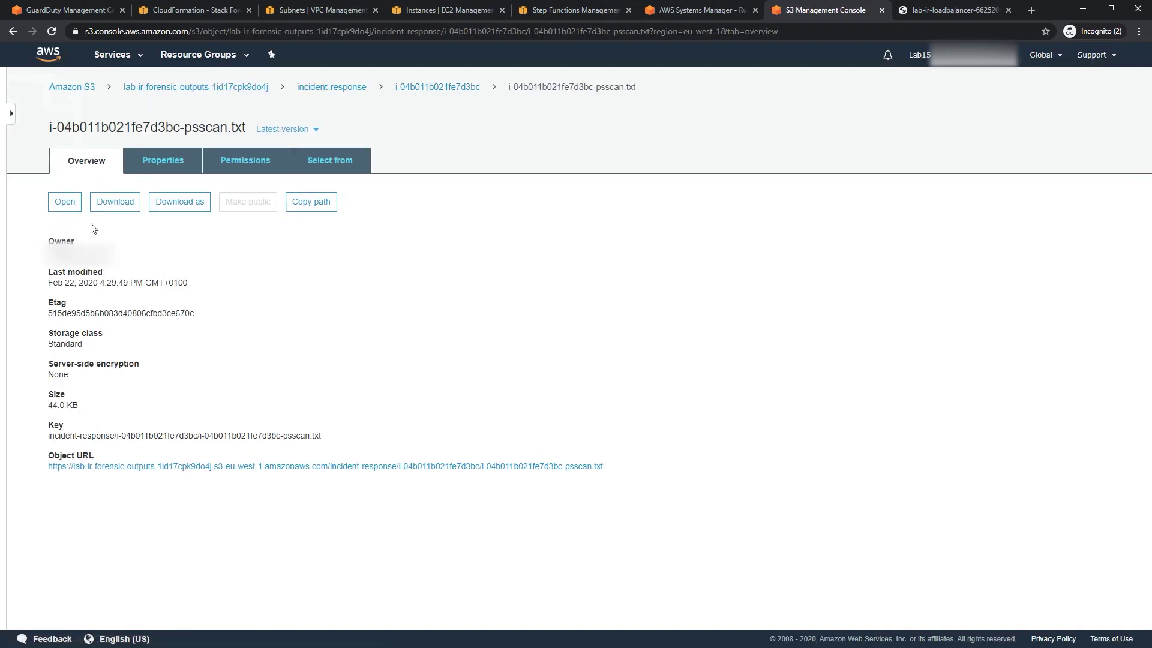
{"action": "left_click", "coordinate": [56, 208]}
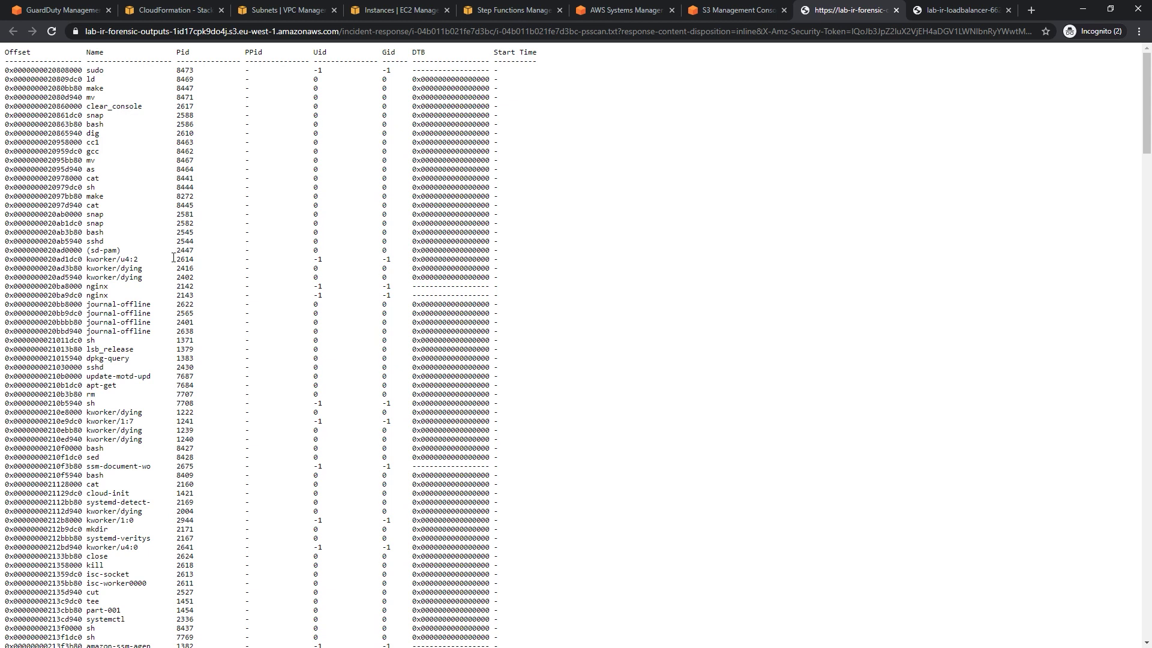
Close the process scan report, open file-full-i-007ebe63c606502f8.txt from the S3 folder, examine its file system entries, and close it.
{"action": "left_click", "coordinate": [896, 11]}
{"action": "left_click", "coordinate": [65, 204]}
{"action": "scroll", "coordinate": [202, 198], "scroll_direction": "down", "scroll_amount": 10}
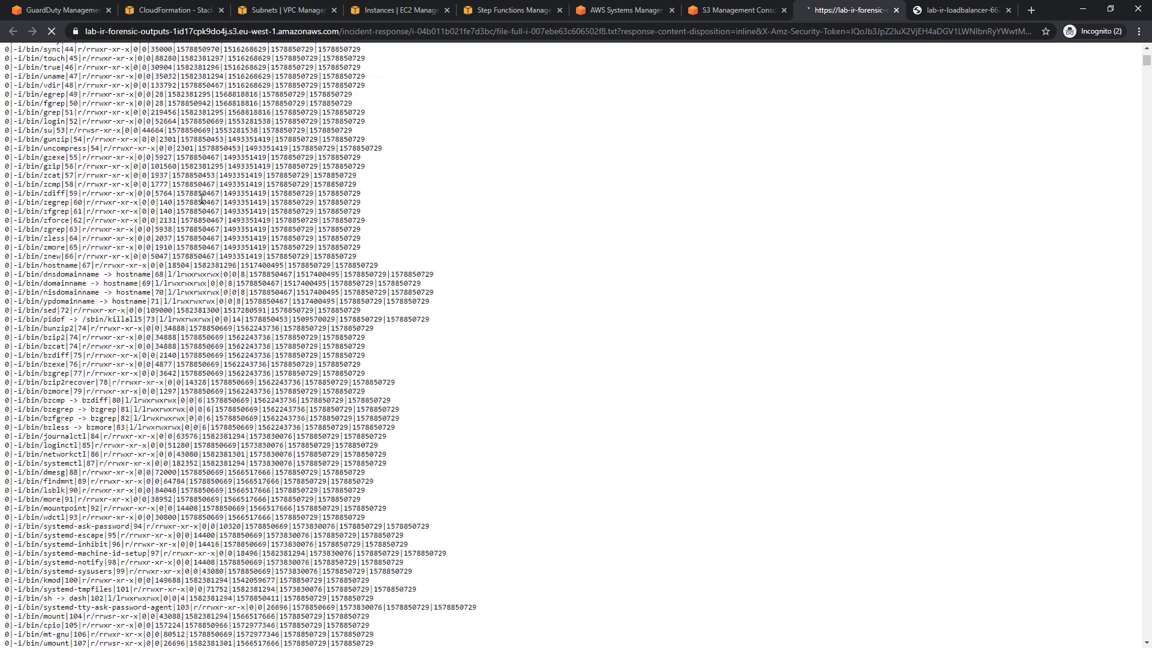
{"action": "scroll", "coordinate": [202, 198], "scroll_direction": "down", "scroll_amount": 15}
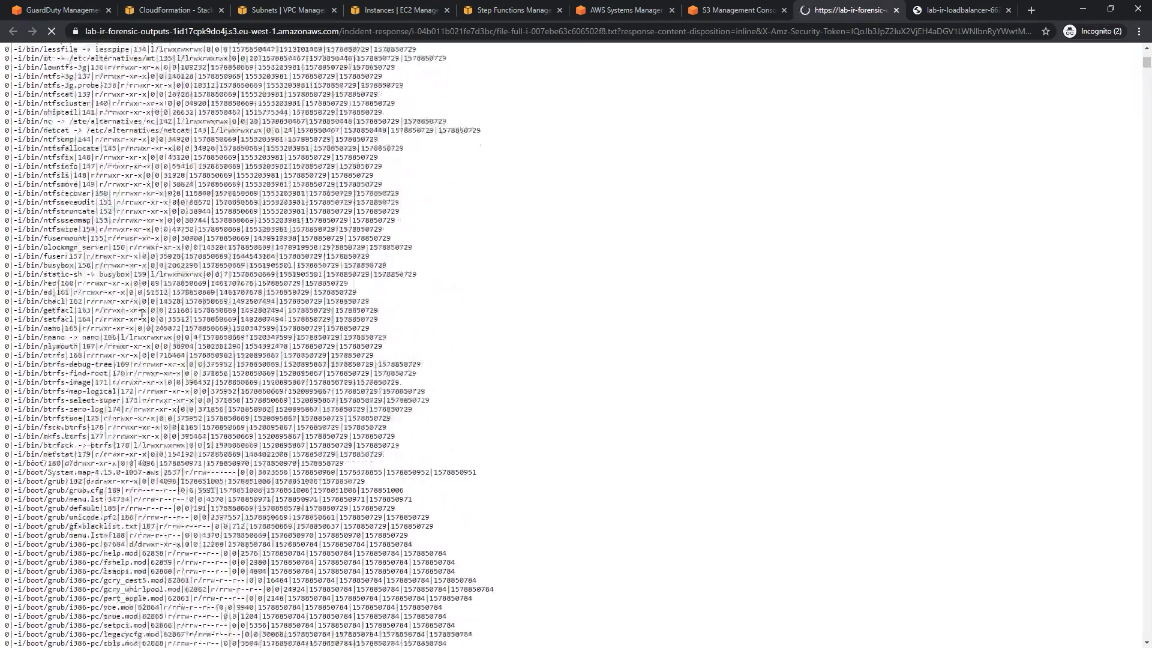
{"action": "key", "text": "ctrl+w"}
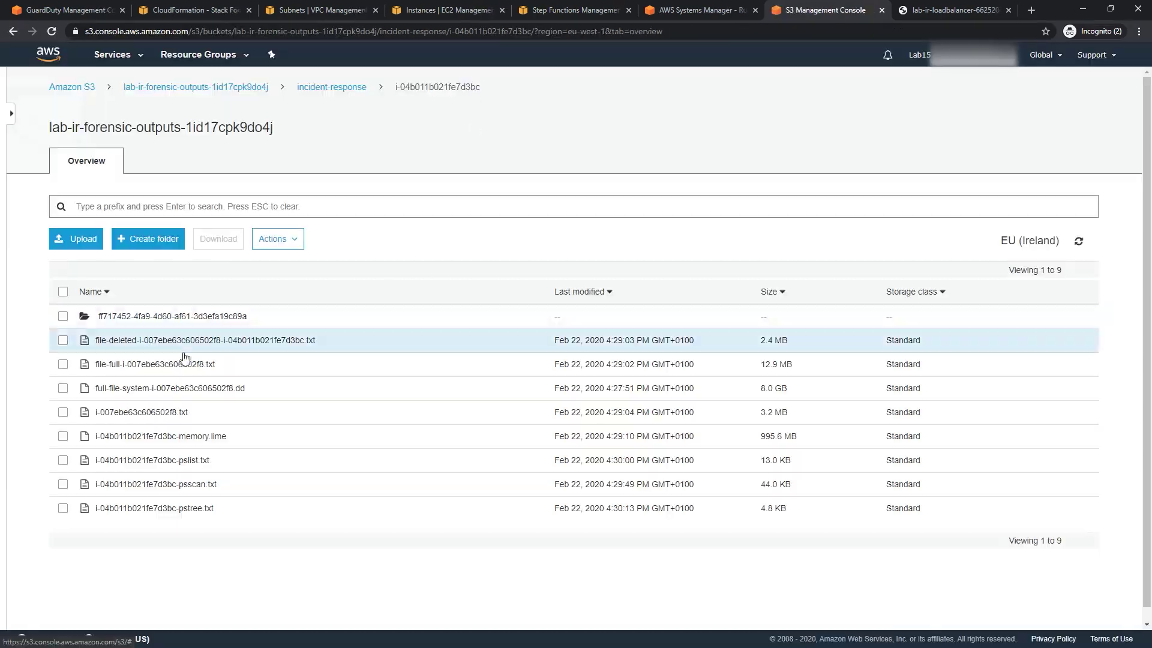
Open i-007ebe63c606502f8.txt from the same S3 folder, examine its timeline of file activity, and close the file.
{"action": "left_click", "coordinate": [137, 414]}
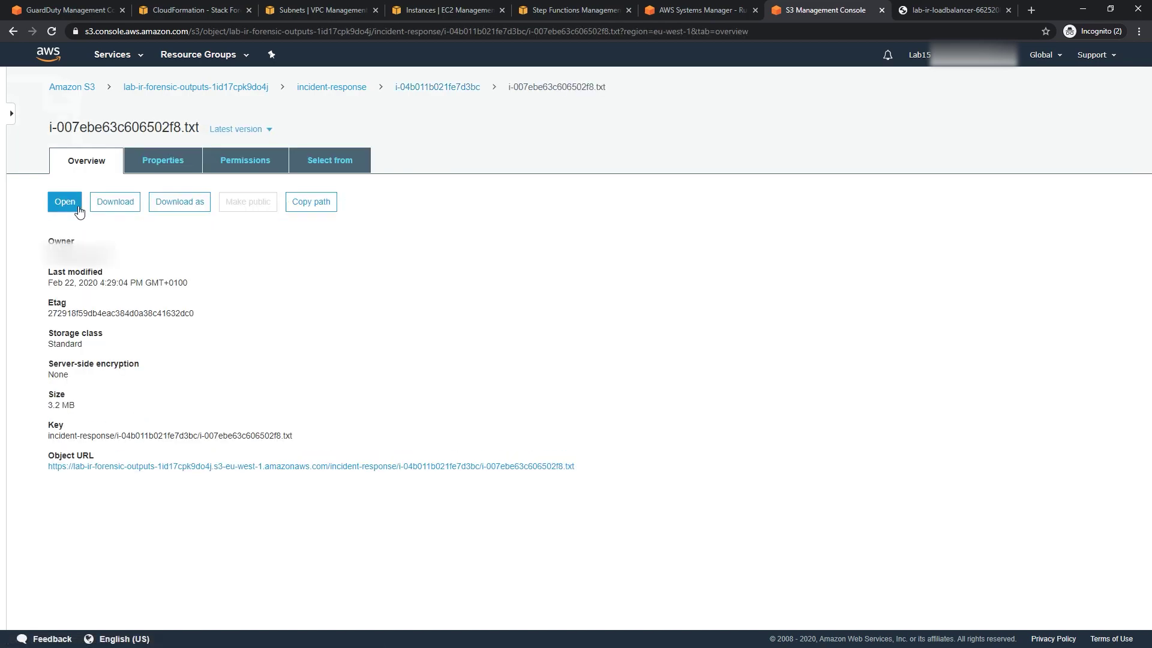
{"action": "left_click", "coordinate": [61, 198]}
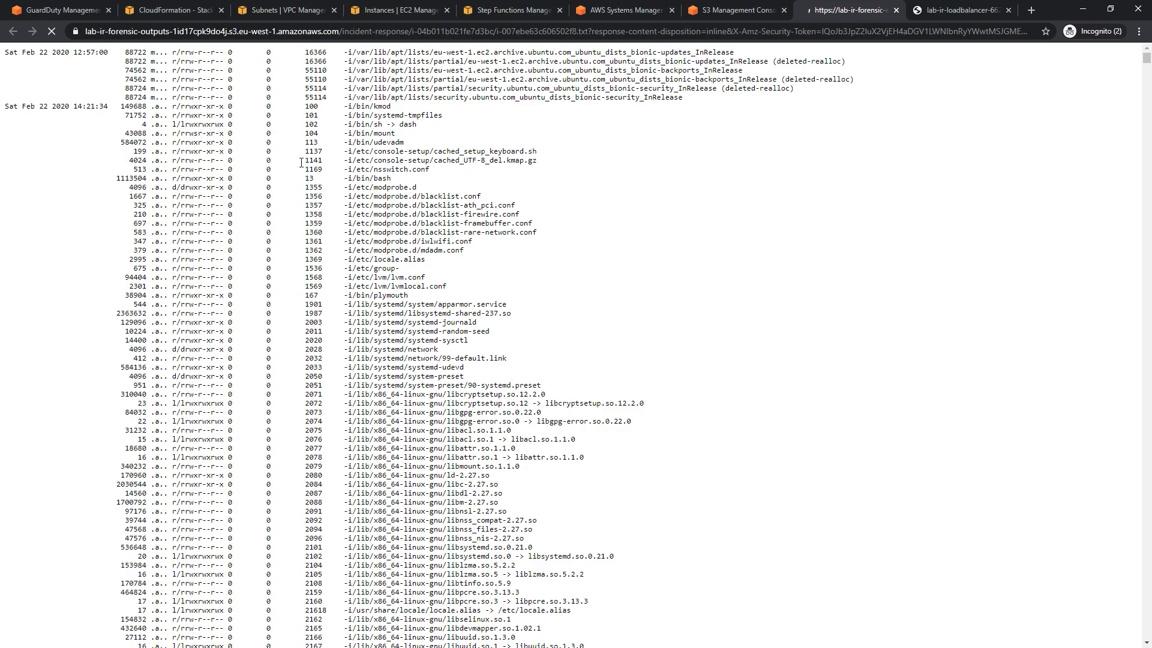
{"action": "scroll", "coordinate": [405, 236], "scroll_direction": "down", "scroll_amount": 15}
{"action": "scroll", "coordinate": [406, 236], "scroll_direction": "down", "scroll_amount": 10}
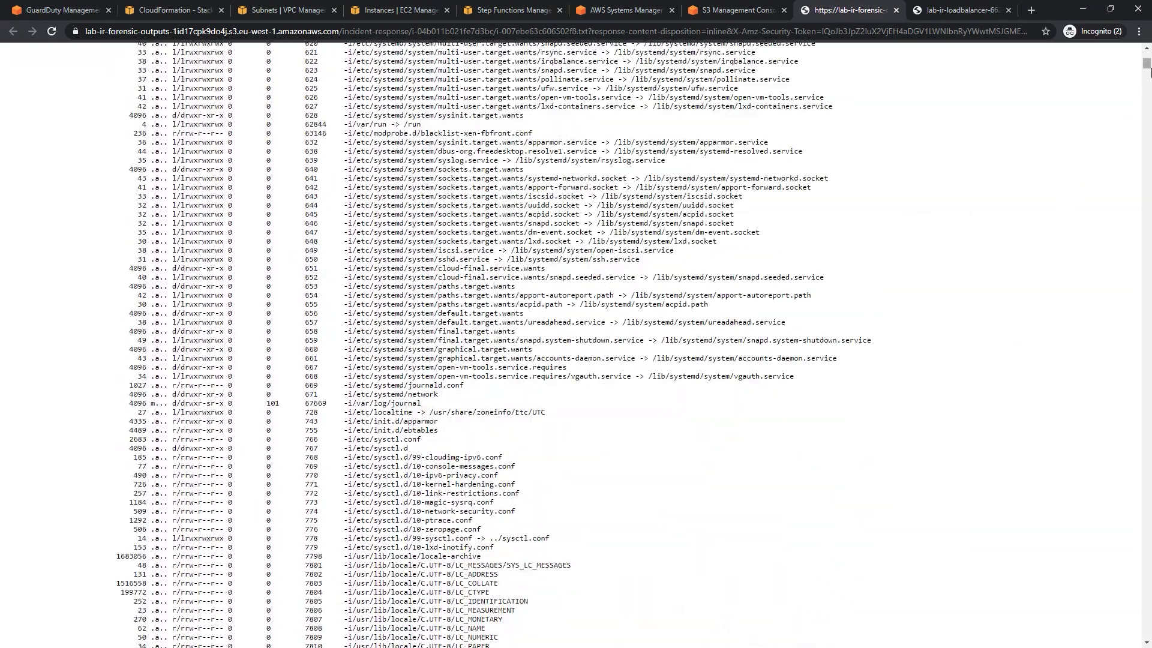
{"action": "key", "text": "ctrl+w"}
Review the latest alerts in Slack's #incident-response channel, and refresh the EC2 instances list in the AWS console to check the instance states.
{"action": "key", "text": "alt+Tab"}
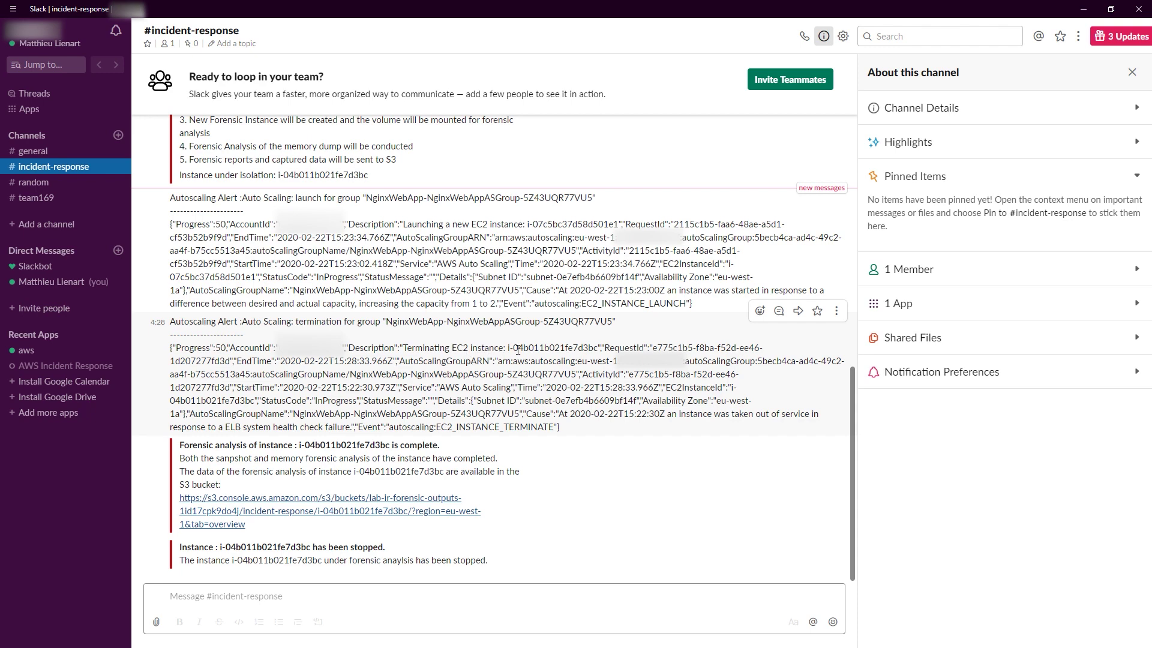
{"action": "key", "text": "alt+Tab"}
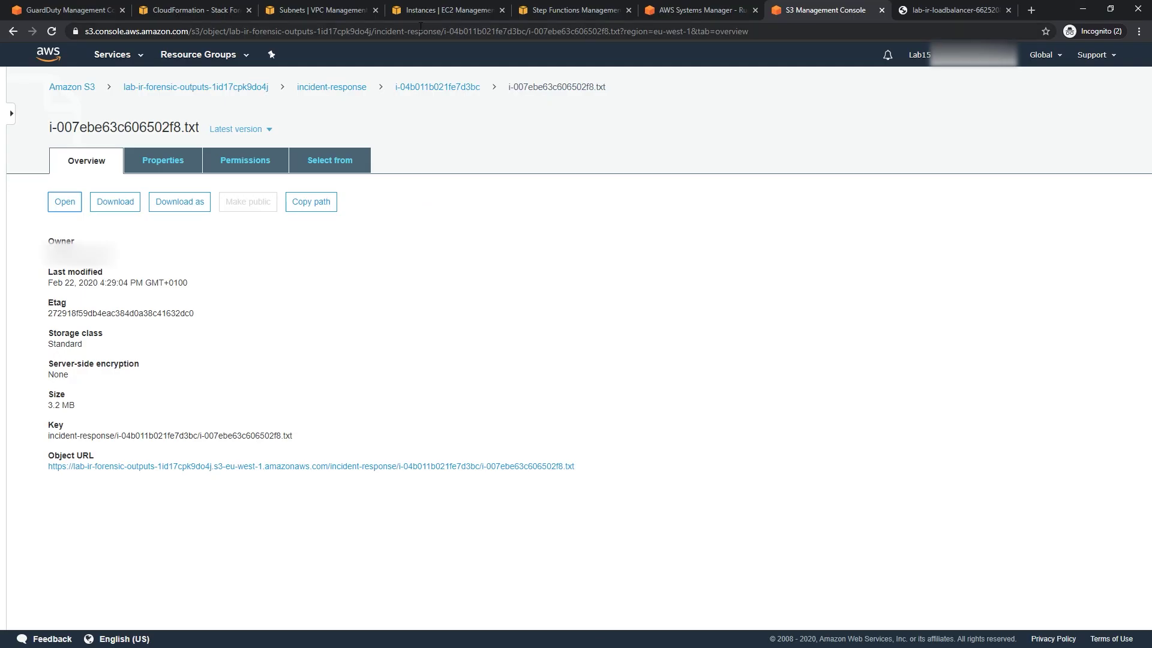
{"action": "left_click", "coordinate": [461, 8]}
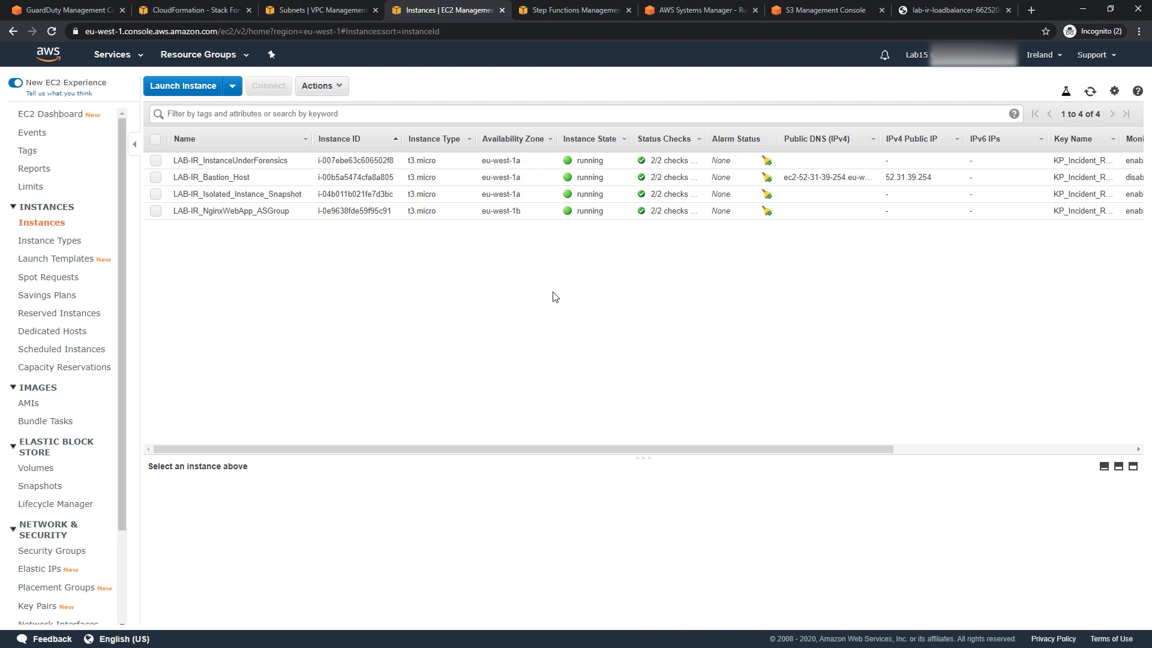
{"action": "left_click", "coordinate": [1091, 91]}
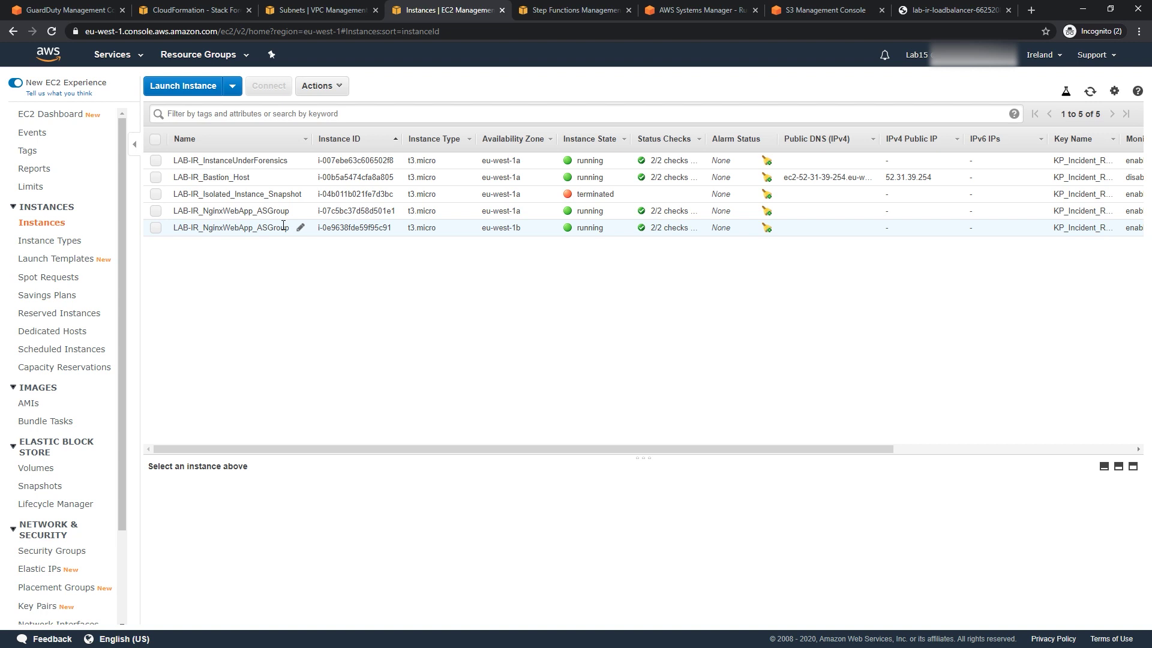
Reload the load balancer's web page repeatedly to check which NGINX instances serve it, and return to the Step Functions visual workflow.
{"action": "left_click", "coordinate": [921, 5]}
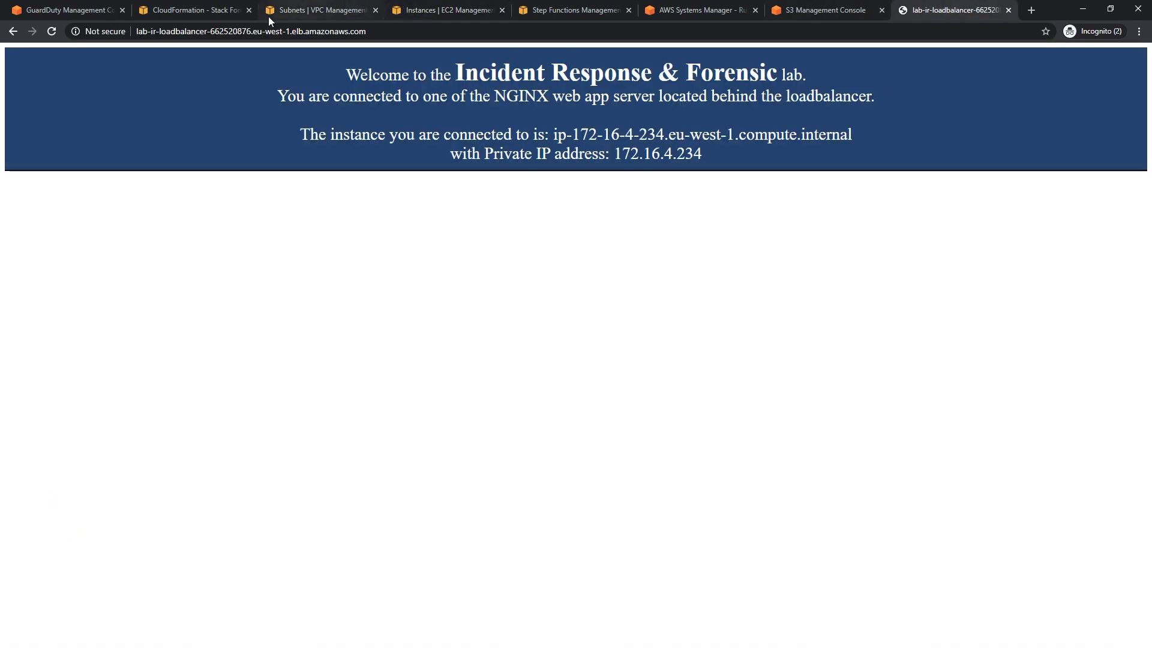
{"action": "left_click", "coordinate": [52, 32]}
{"action": "left_click", "coordinate": [52, 33]}
{"action": "left_click", "coordinate": [52, 32]}
{"action": "left_click", "coordinate": [54, 32]}
{"action": "left_click", "coordinate": [53, 32]}
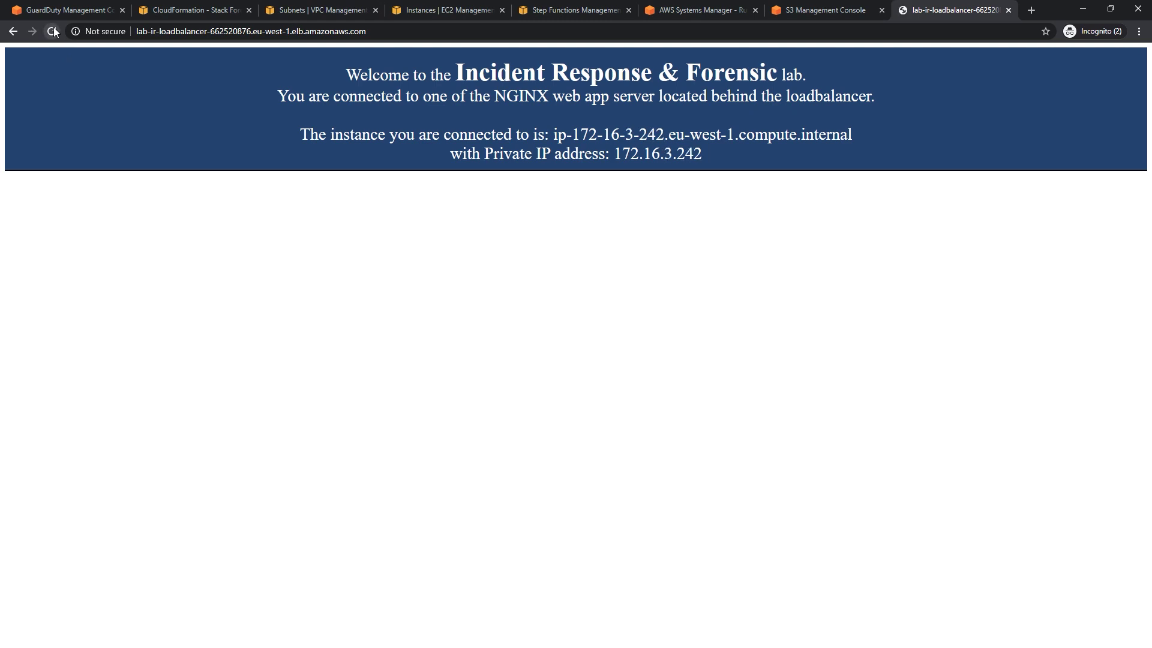
{"action": "left_click", "coordinate": [53, 32]}
{"action": "left_click", "coordinate": [53, 32]}
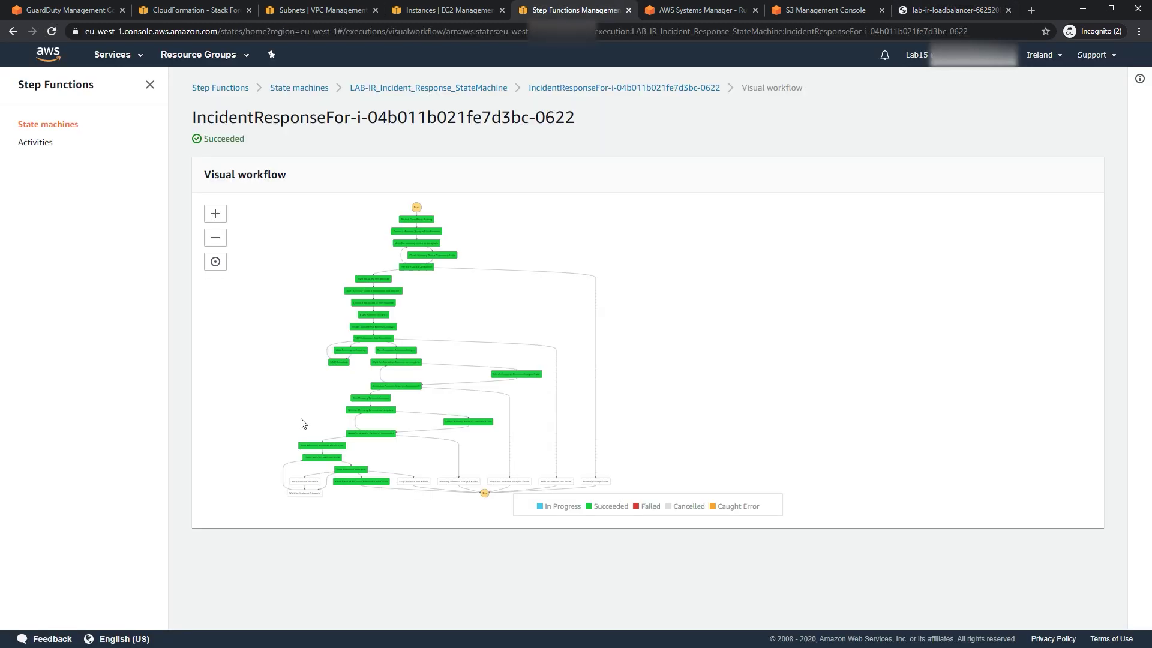